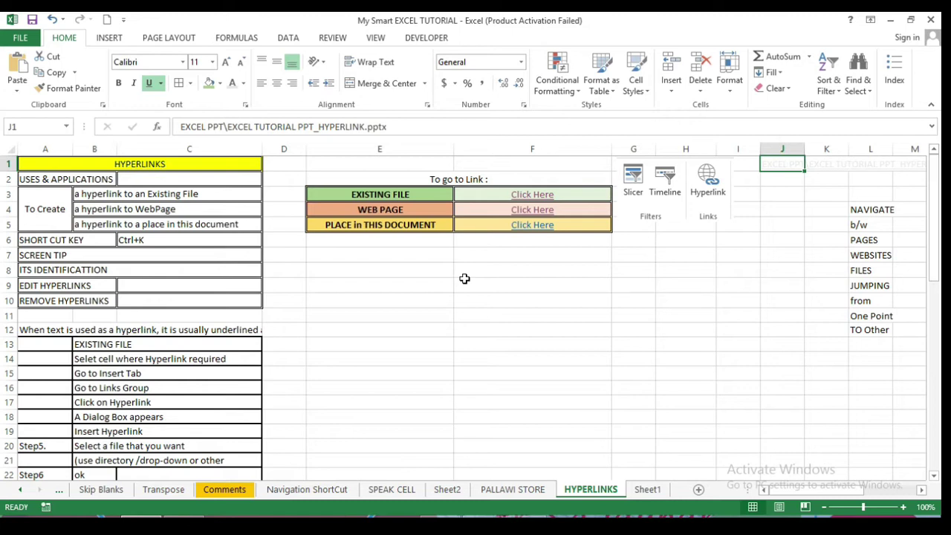
- Test the EXISTING FILE link in the table, and return to the My Smart EXCEL TUTORIAL workbook
left_click(25, 208)
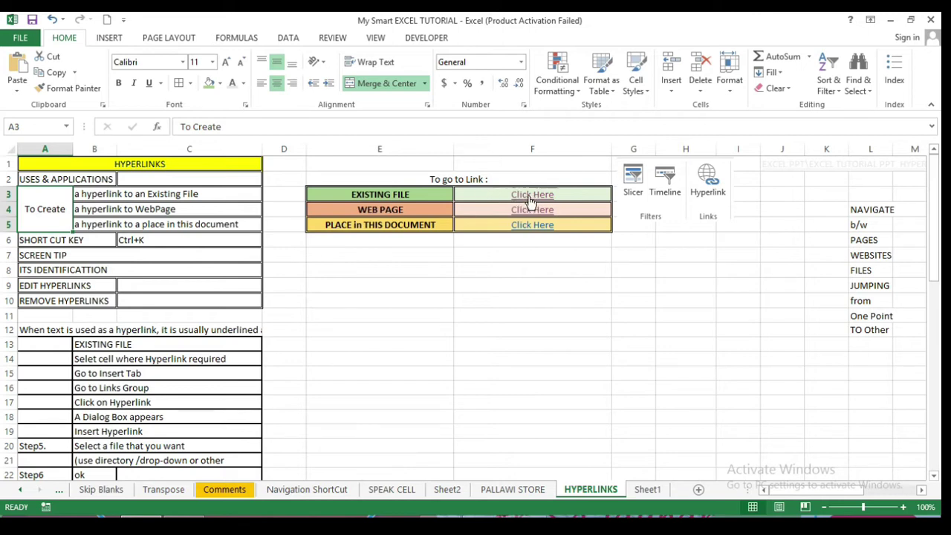
mouse_move(529, 200)
left_click(528, 198)
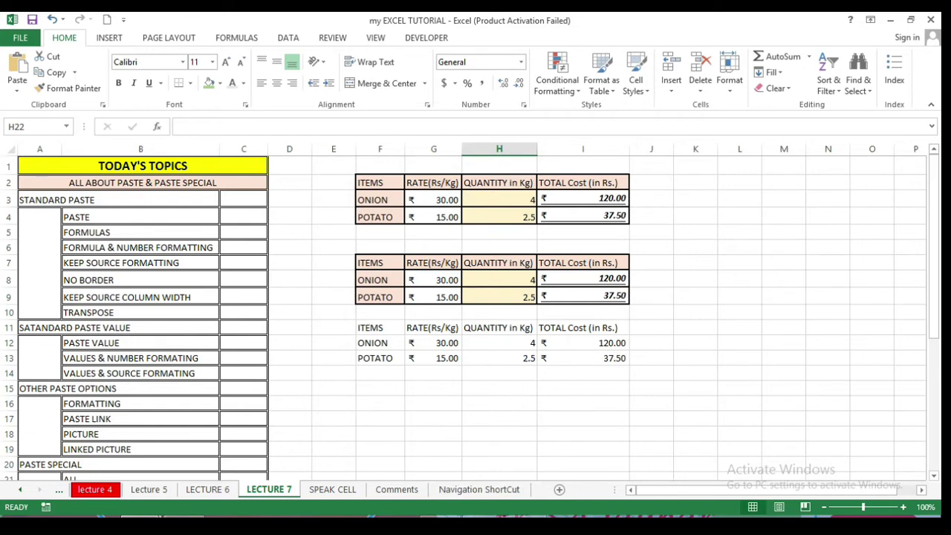
mouse_move(121, 494)
left_click(110, 468)
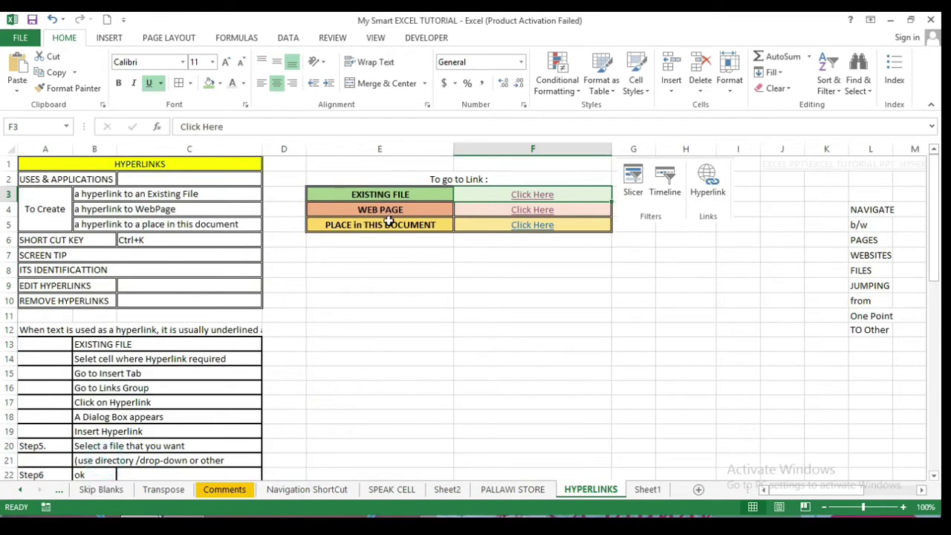
- Test the WEB PAGE link in the table, and return from the browser to the Excel workbook
left_click(526, 214)
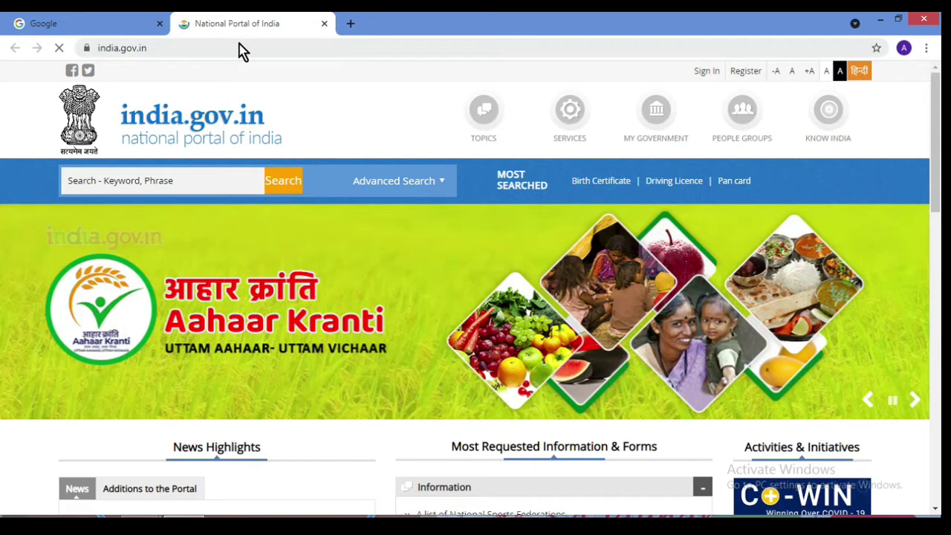
mouse_move(104, 517)
left_click(102, 476)
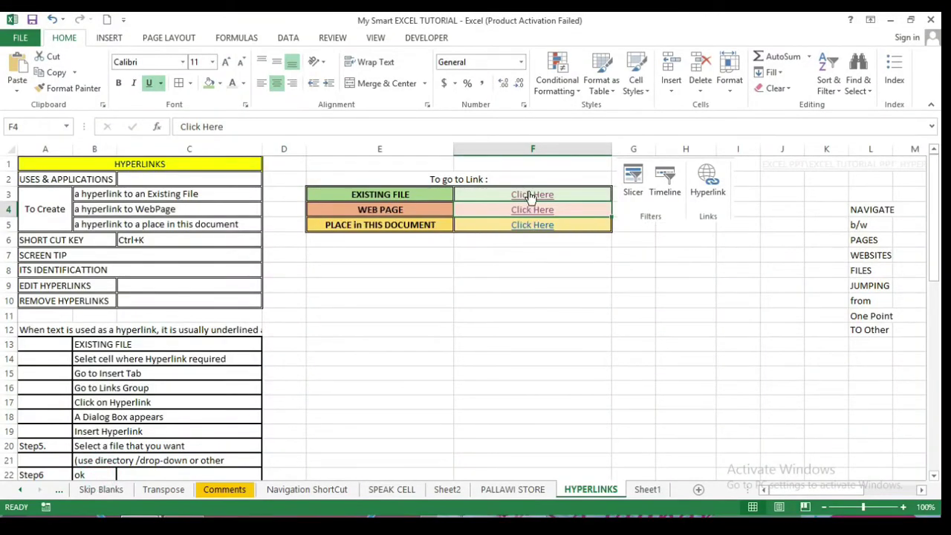
- Test the PLACE in THIS DOCUMENT link in the table, and return to the HYPERLINKS sheet
mouse_move(530, 198)
left_click(541, 227)
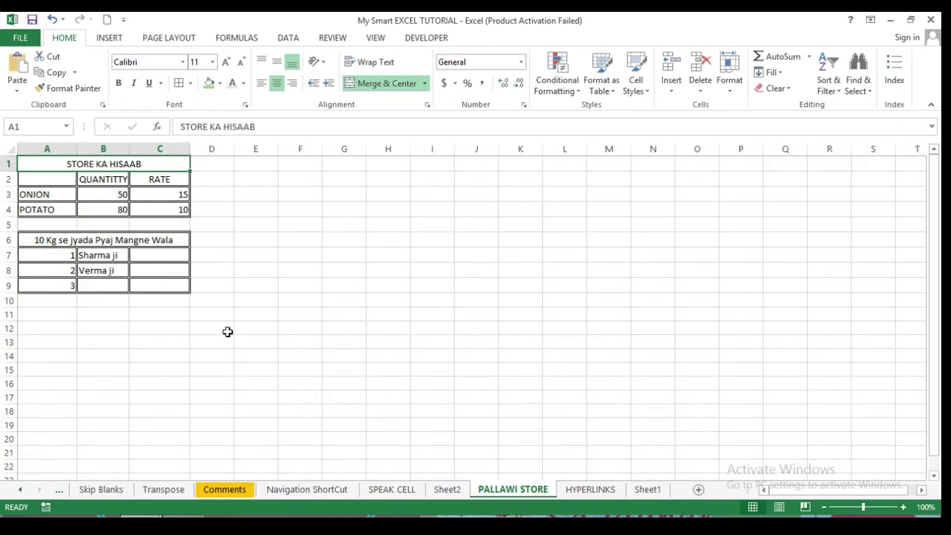
left_click(579, 490)
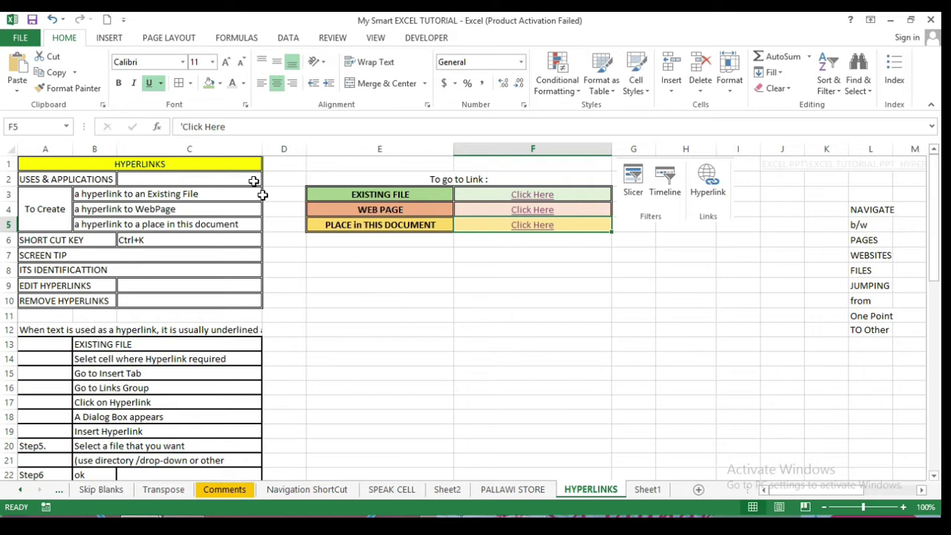
- Open the Insert Hyperlink dialog for empty cell F8 from the ribbon, look over its options and close it without adding a link
left_click(350, 272)
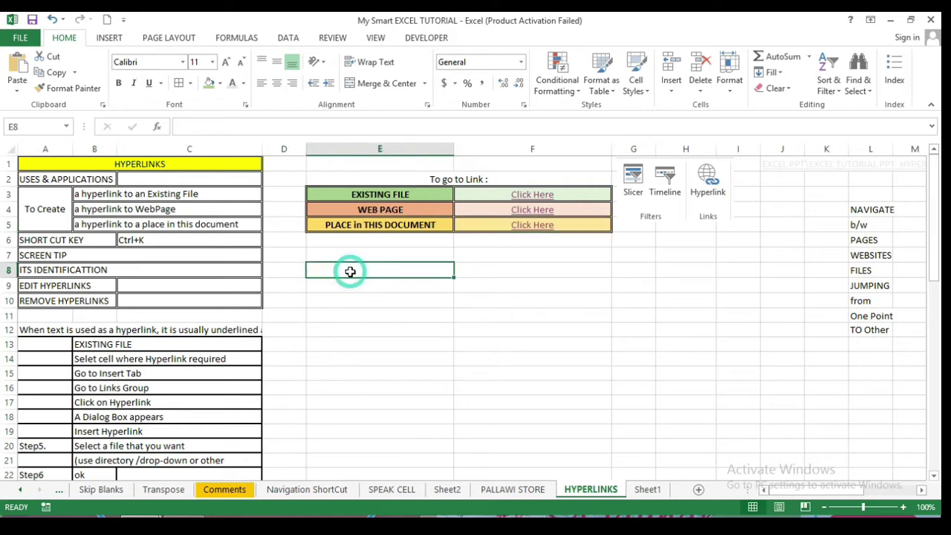
left_click(474, 273)
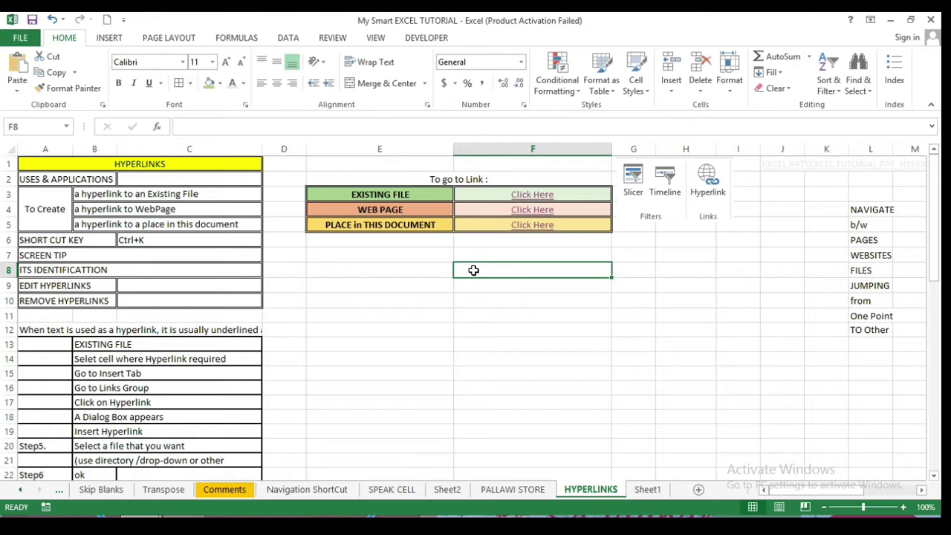
left_click(107, 41)
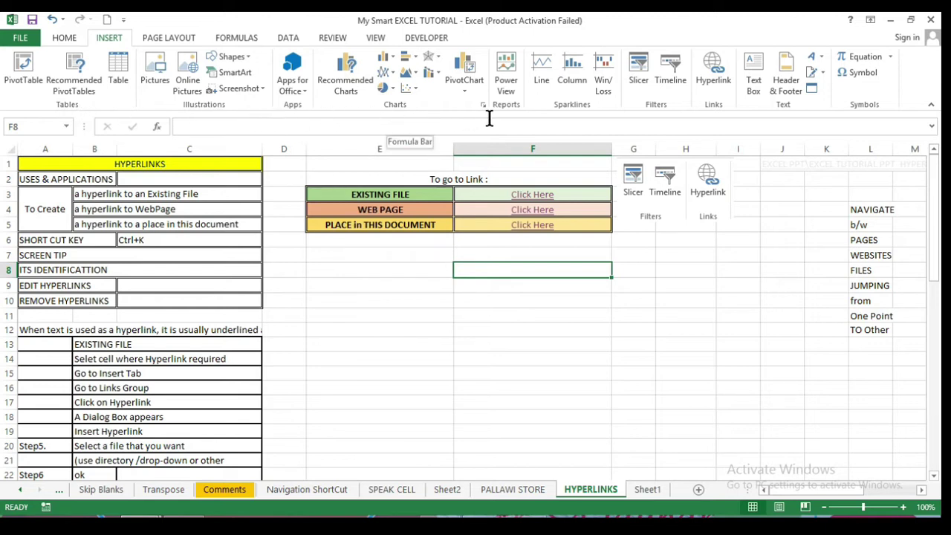
left_click(714, 74)
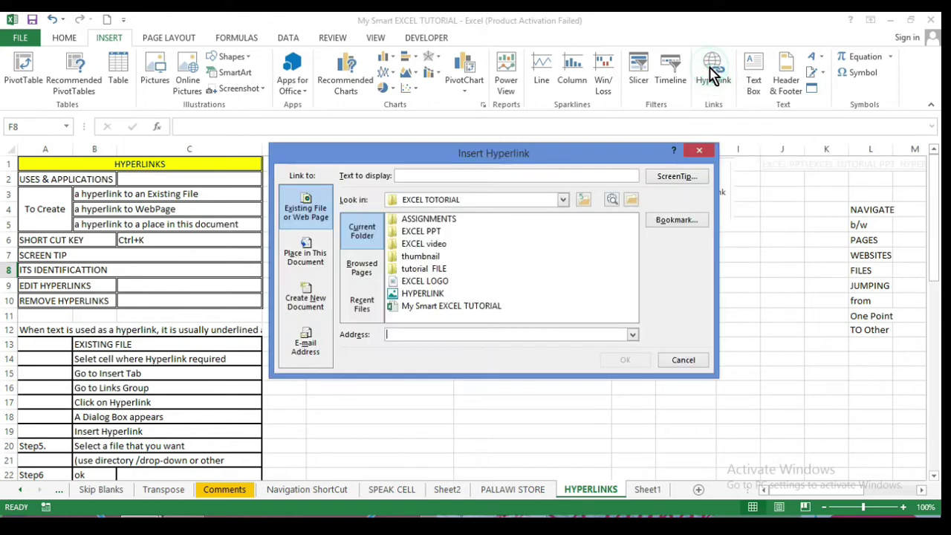
left_click_drag(592, 148, 323, 210)
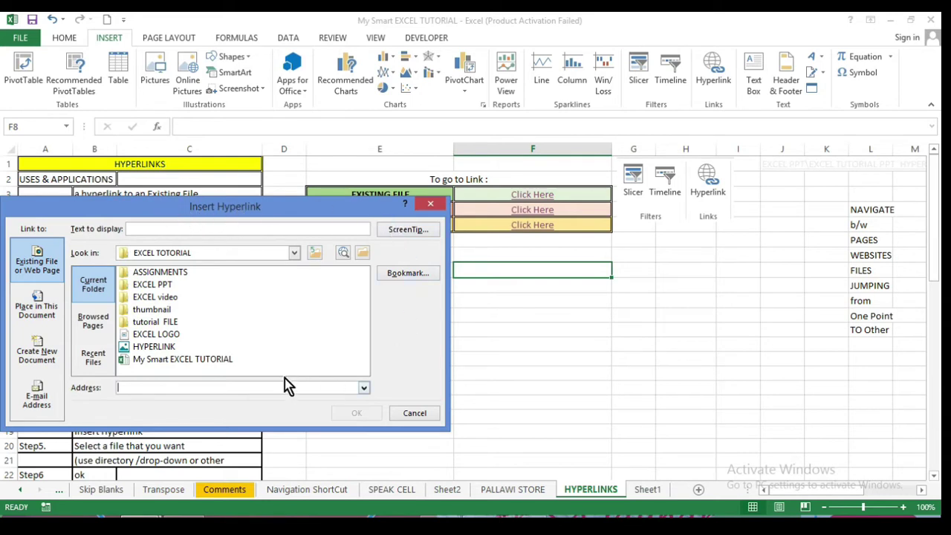
left_click(428, 205)
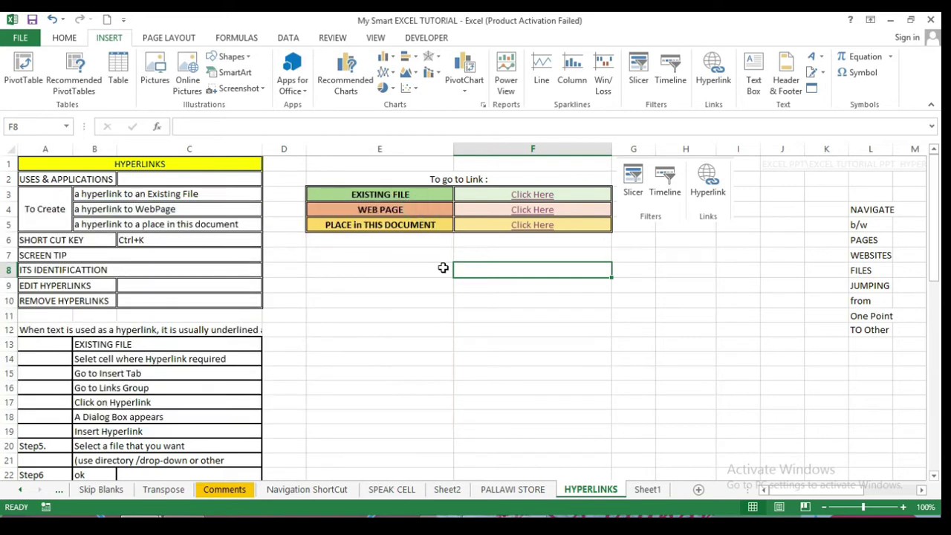
- Reopen the Insert Hyperlink dialog for cell F8, examine its fields and recent address suggestions, and close it without adding a link
key("ctrl+k")
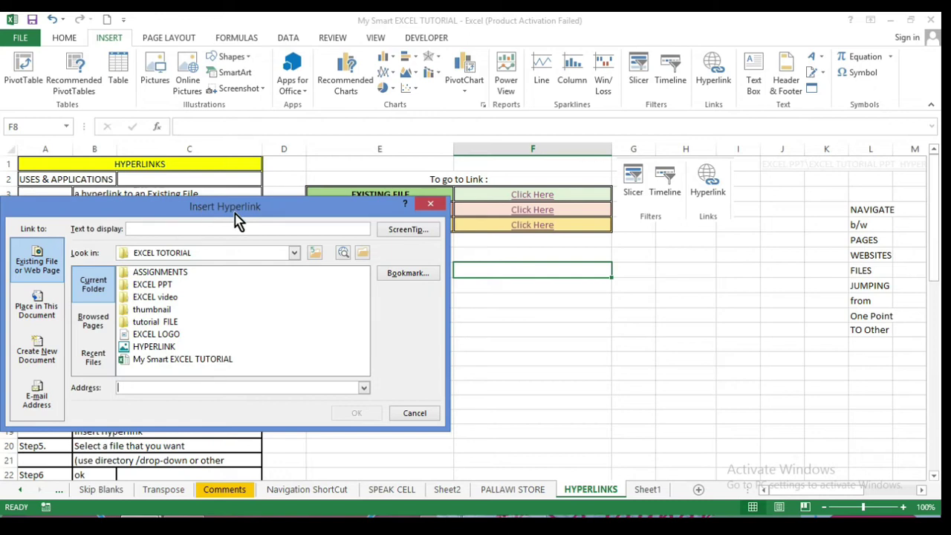
left_click_drag(236, 220, 524, 34)
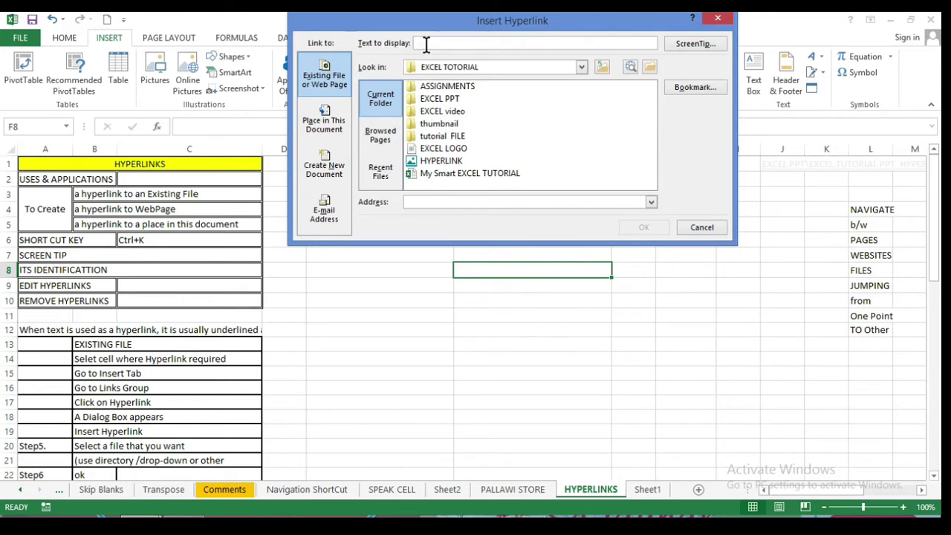
left_click_drag(431, 26, 427, 246)
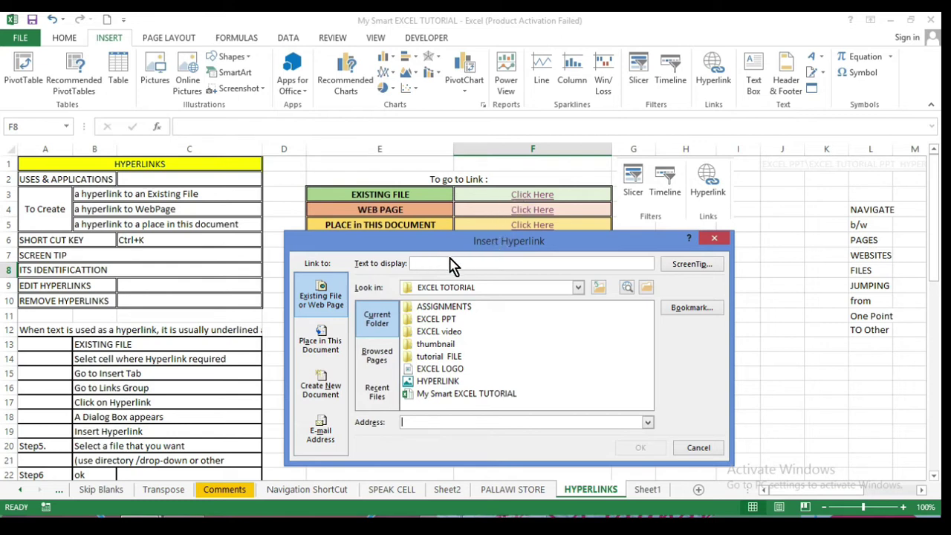
left_click_drag(453, 245, 219, 131)
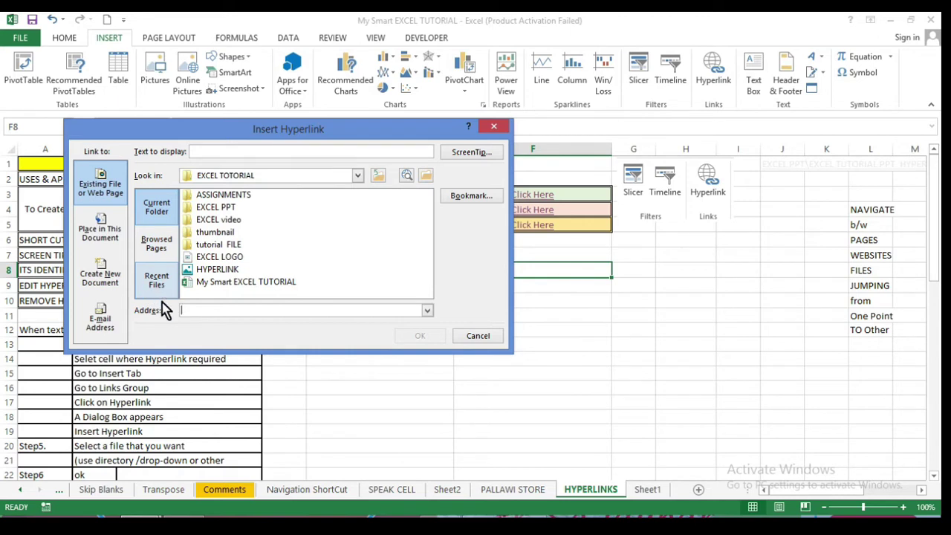
left_click(430, 311)
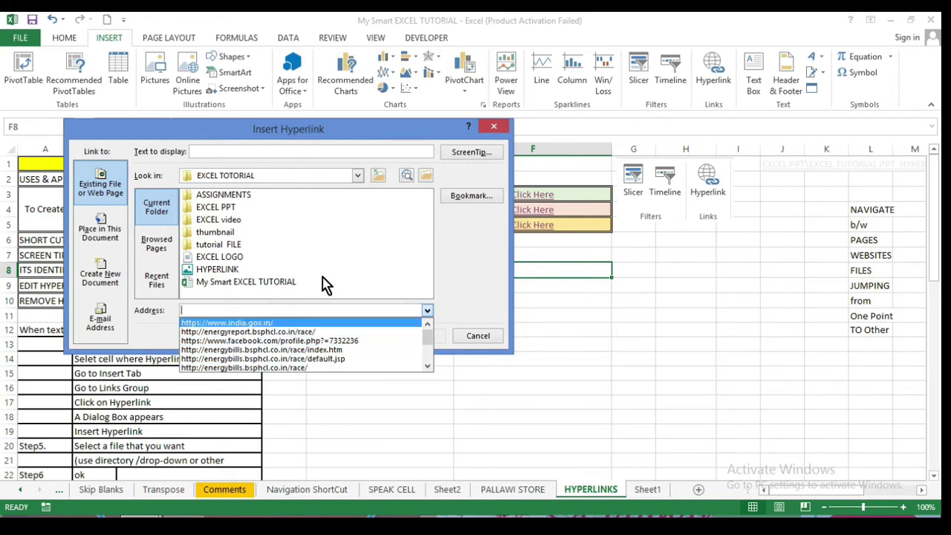
left_click(427, 313)
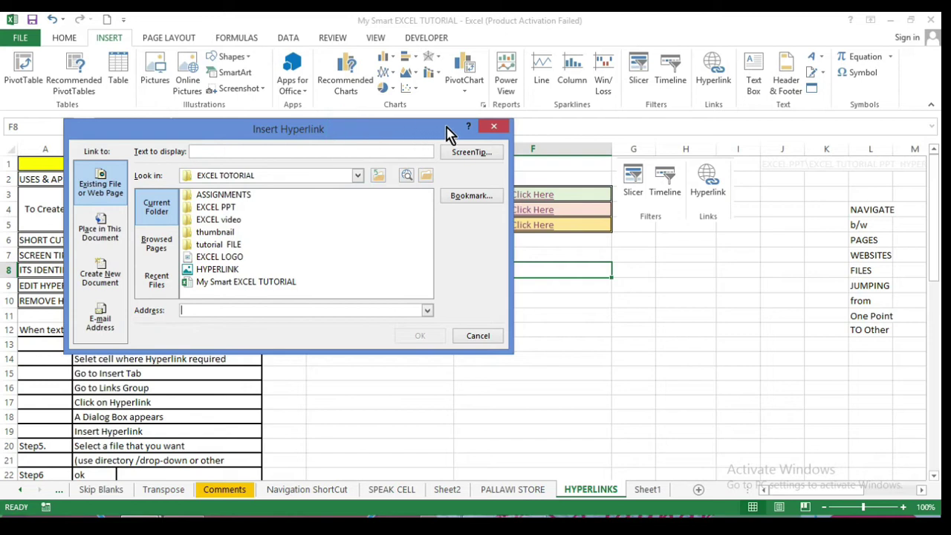
left_click(496, 131)
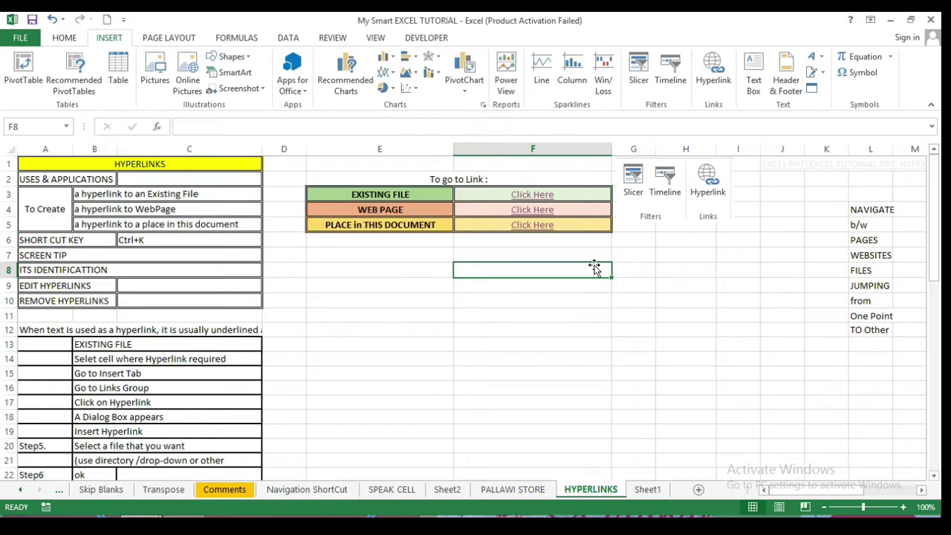
- Start inserting an existing-file hyperlink in cell I7 and browse the available drives and folders for the file's location
left_click(732, 258)
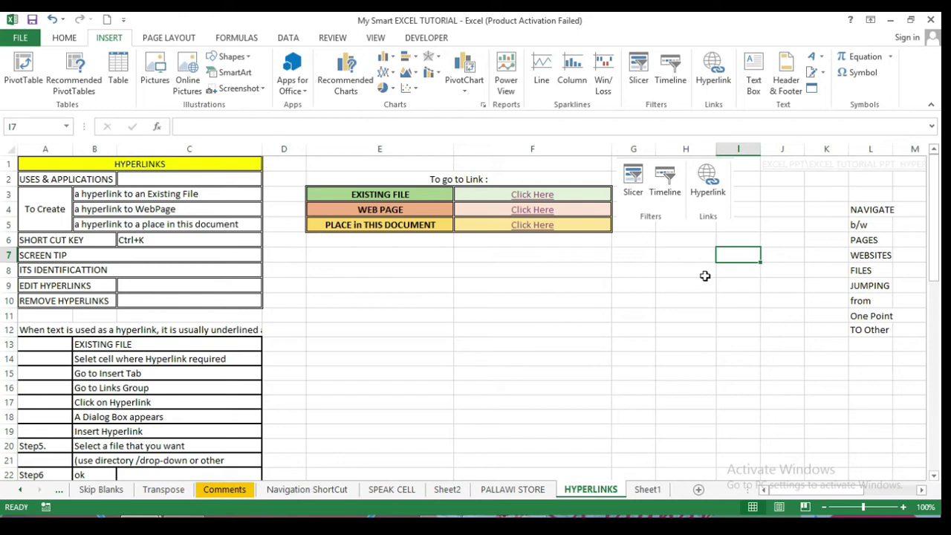
left_click(743, 255)
key("ctrl+k")
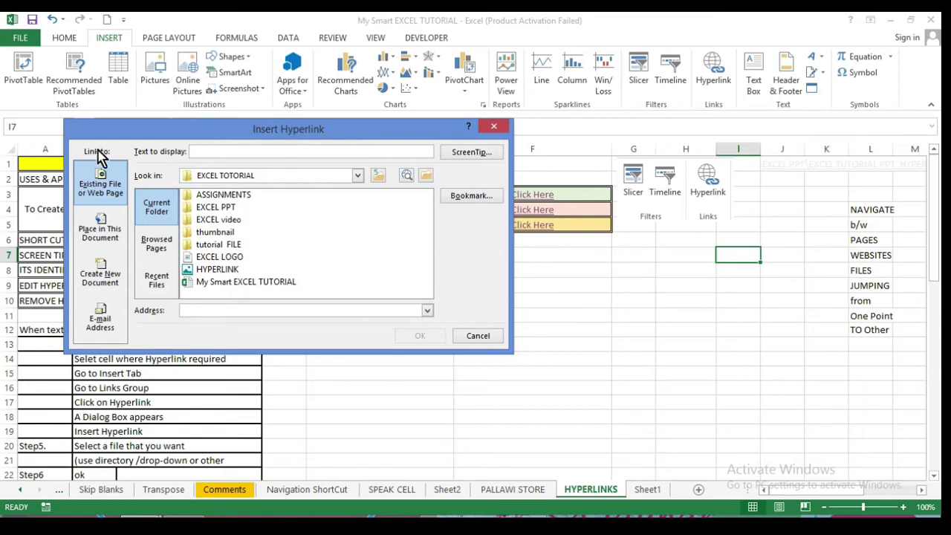
left_click_drag(221, 127, 222, 129)
left_click_drag(256, 159, 412, 255)
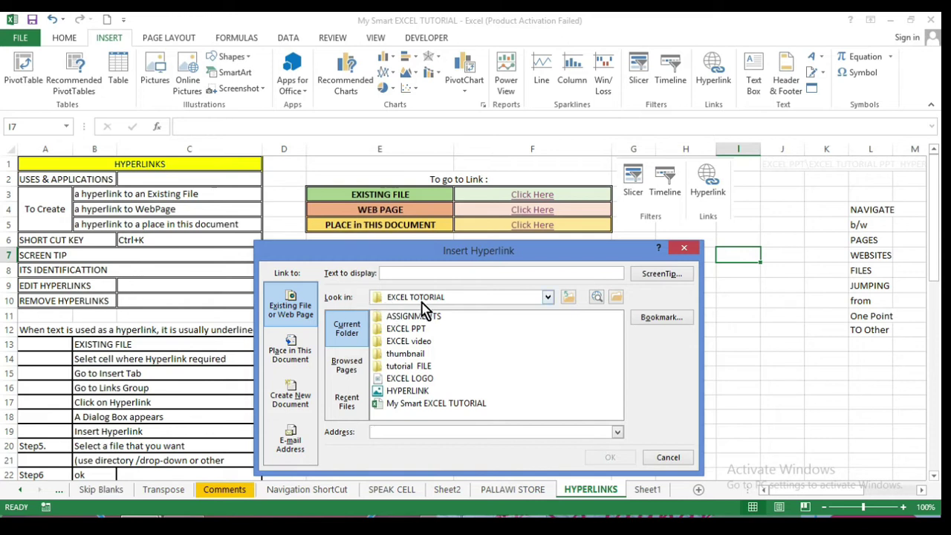
left_click(548, 297)
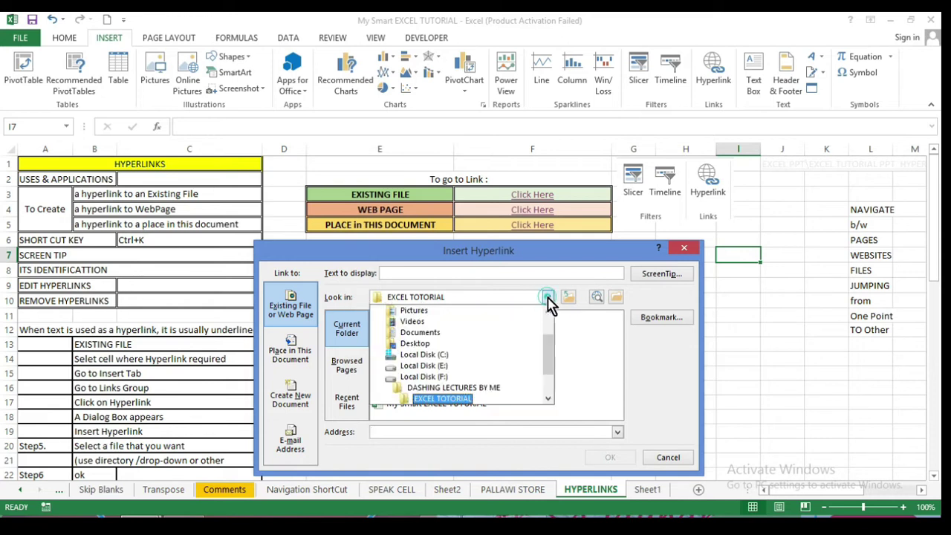
left_click_drag(545, 362, 547, 326)
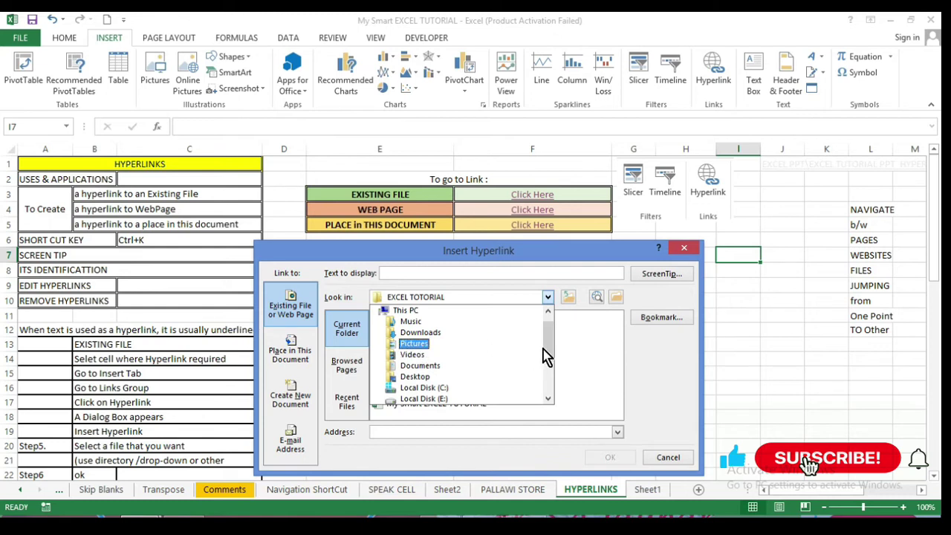
scroll(547, 357, "down", 1)
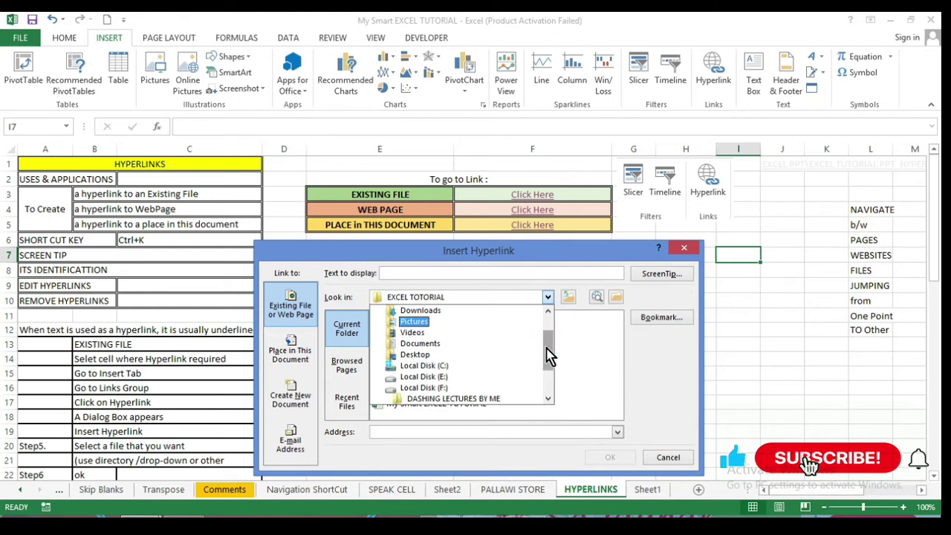
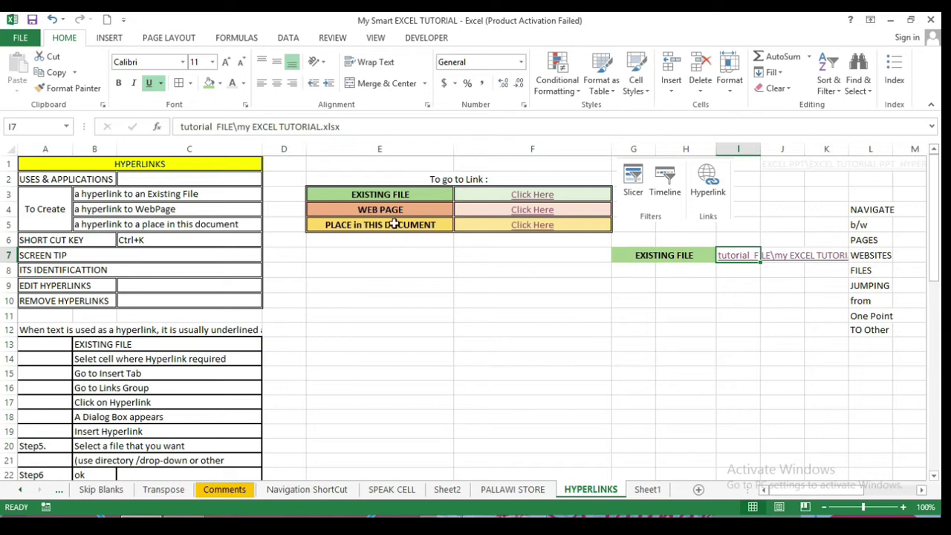
- Copy the WEB PAGE label from E4 to G8, and merge and center it across G8:H8
left_click(387, 211)
right_click(388, 212)
left_click(420, 238)
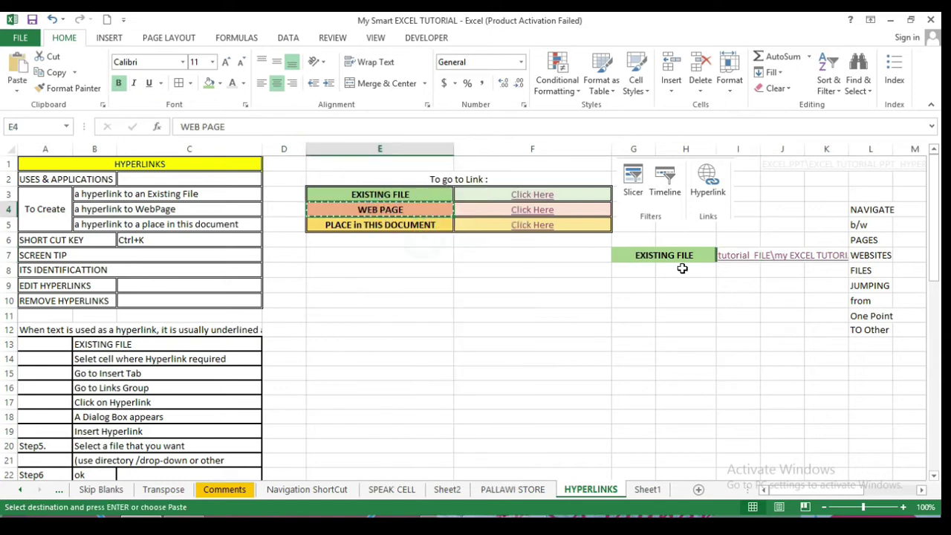
right_click(641, 272)
left_click(666, 298)
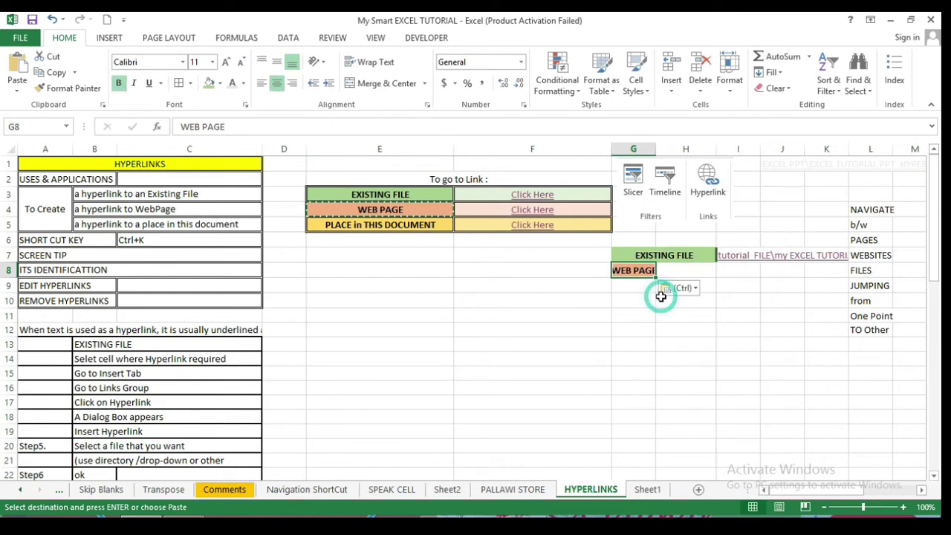
left_click_drag(622, 269, 664, 266)
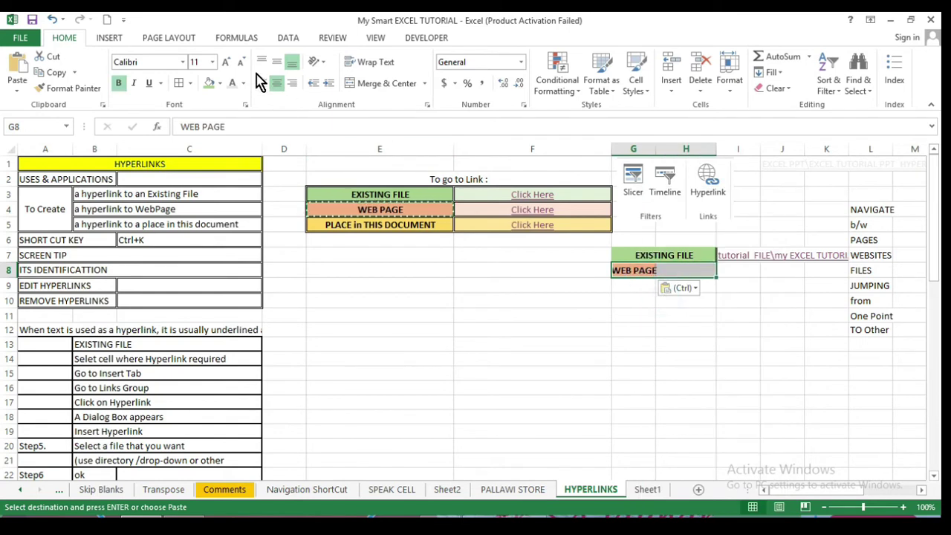
left_click(381, 83)
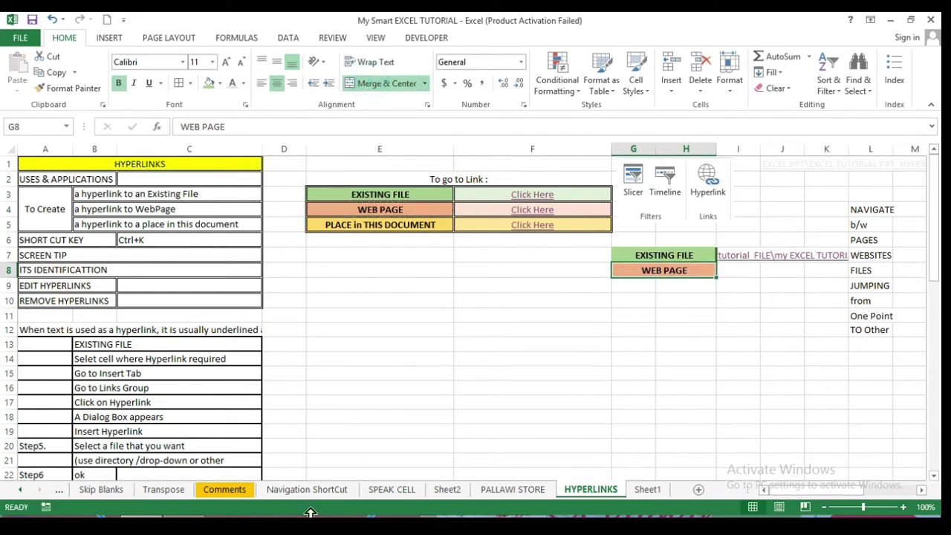
- Switch to the browser to select the india.gov.in page address, and return to cell I8 in the Excel workbook
left_click(183, 523)
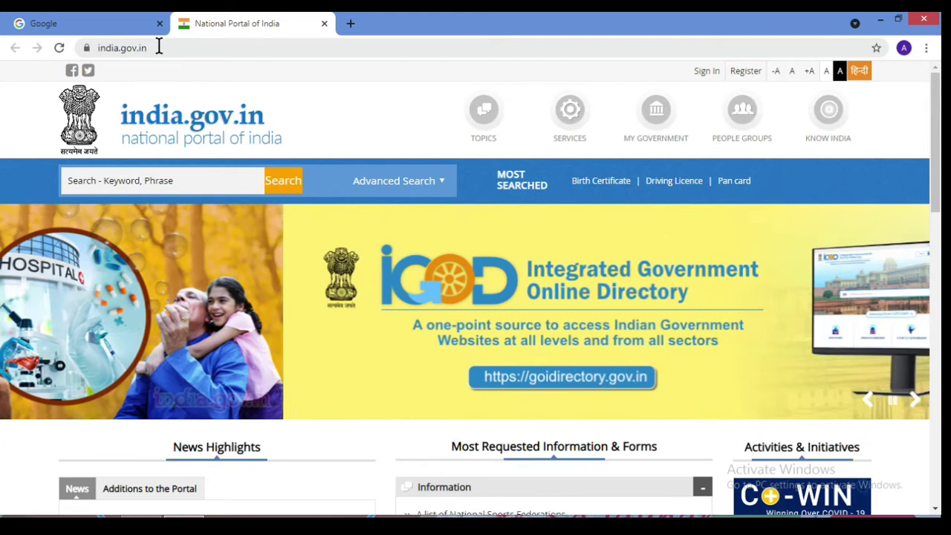
left_click(157, 46)
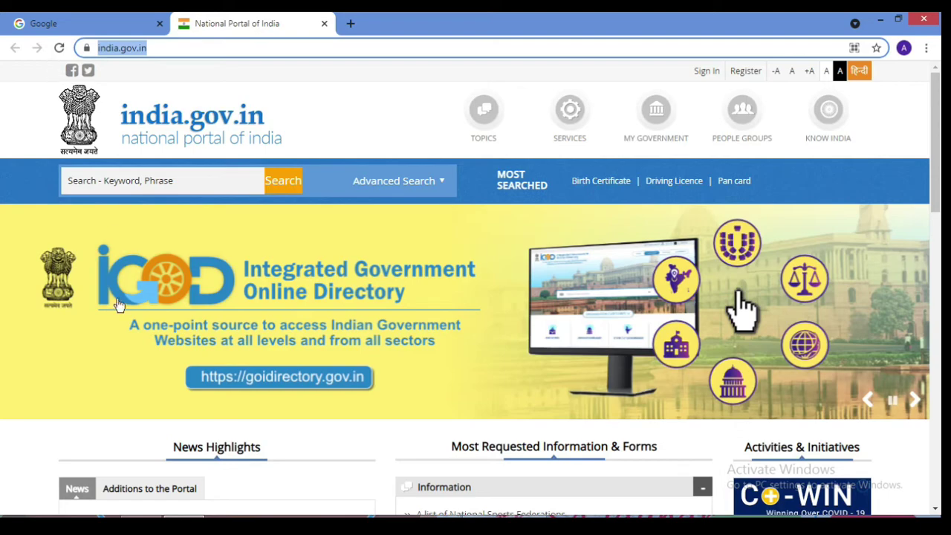
key("alt+Tab")
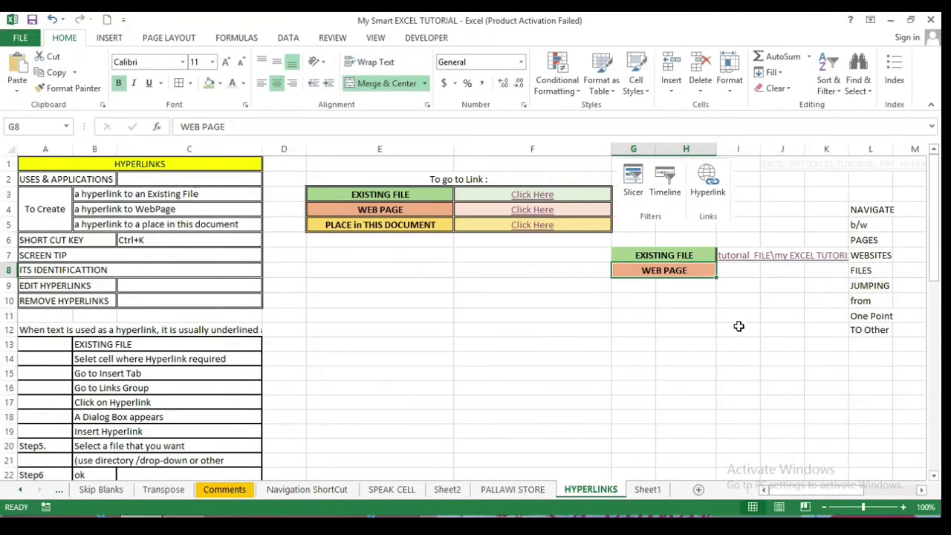
left_click(732, 273)
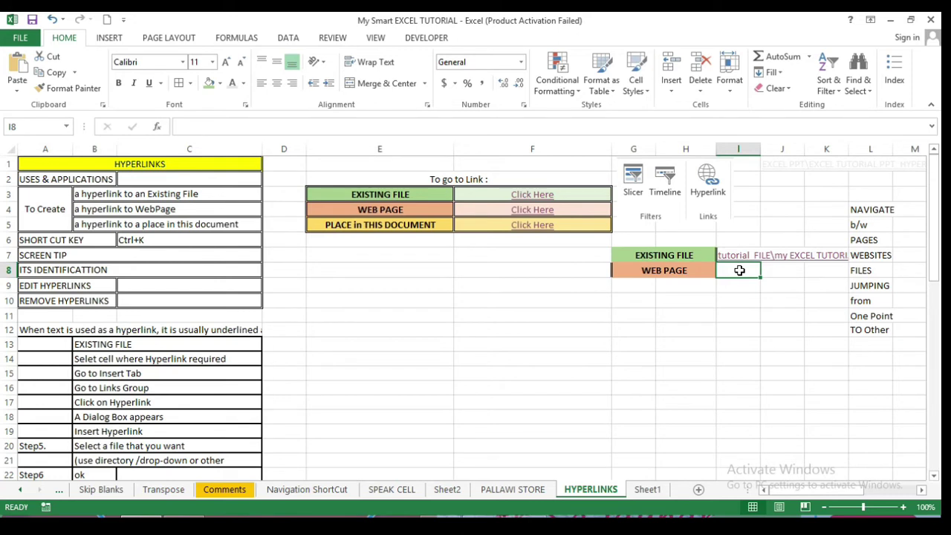
key("ctrl+k")
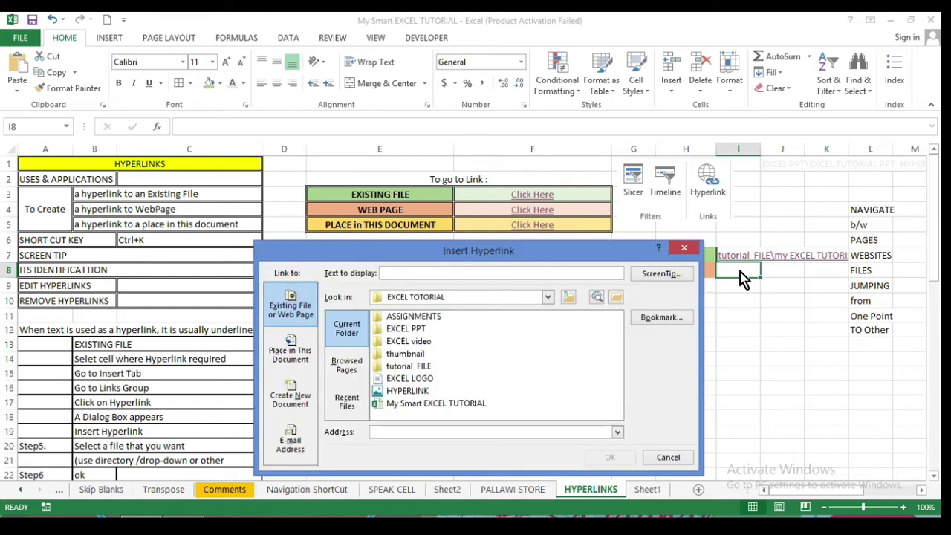
left_click_drag(596, 253, 498, 91)
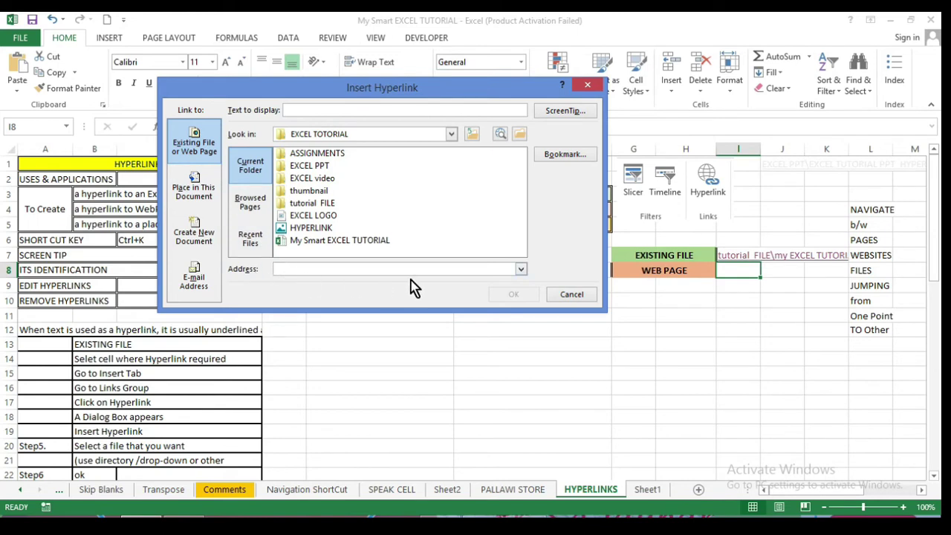
left_click(521, 269)
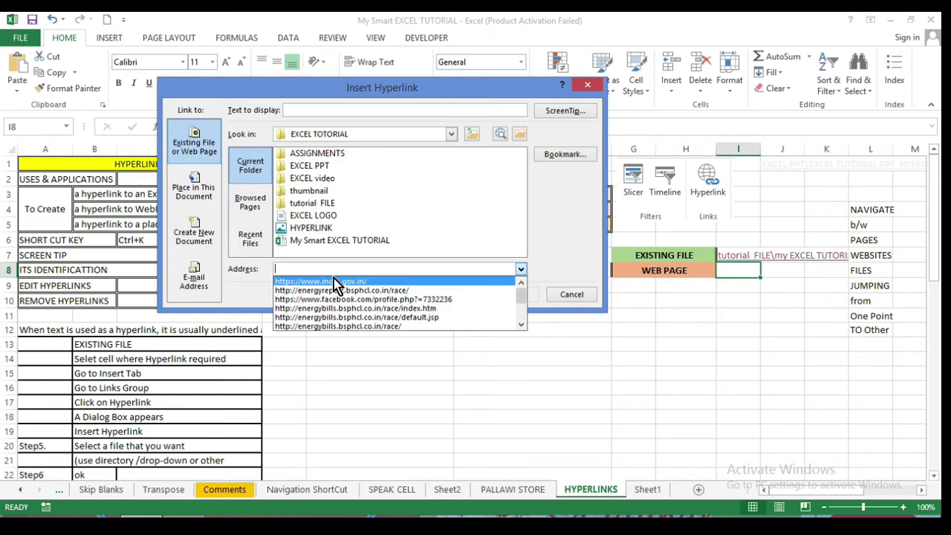
left_click(364, 97)
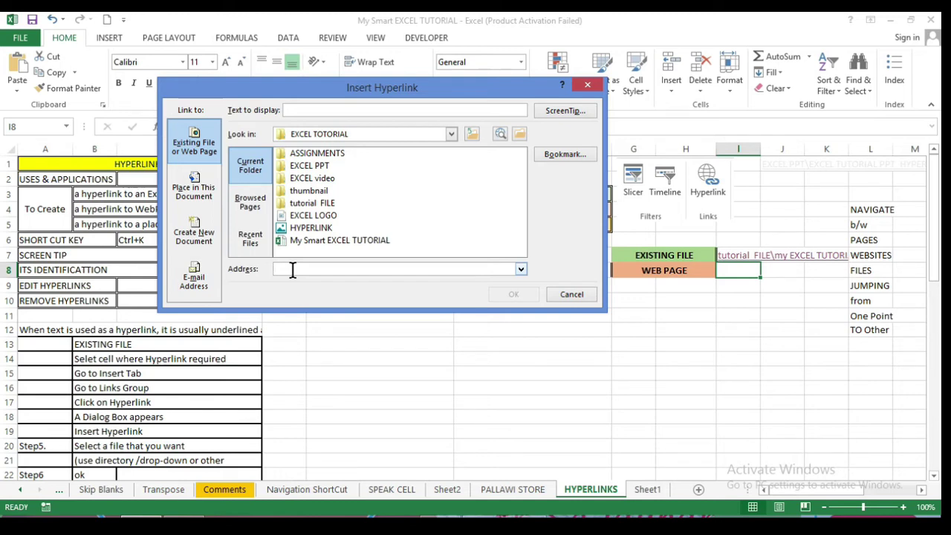
key("ctrl+v")
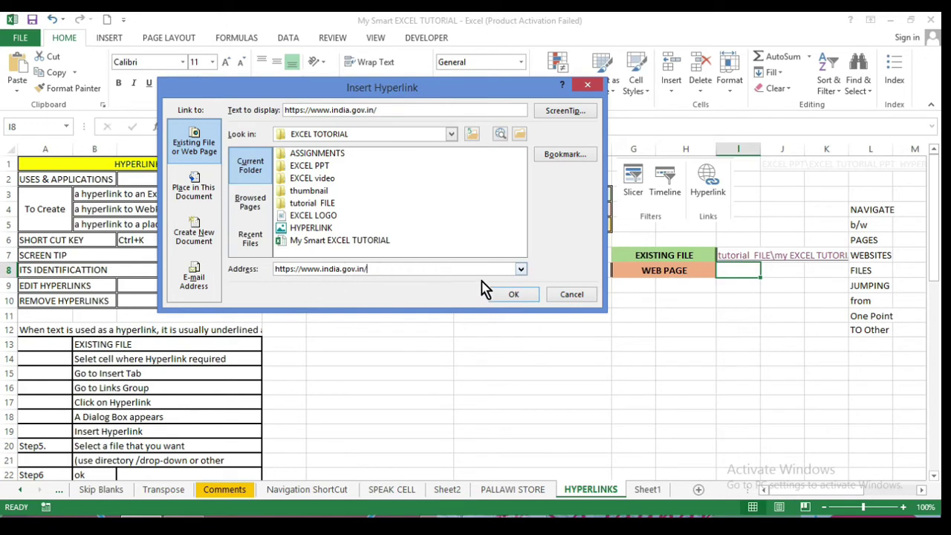
left_click(513, 298)
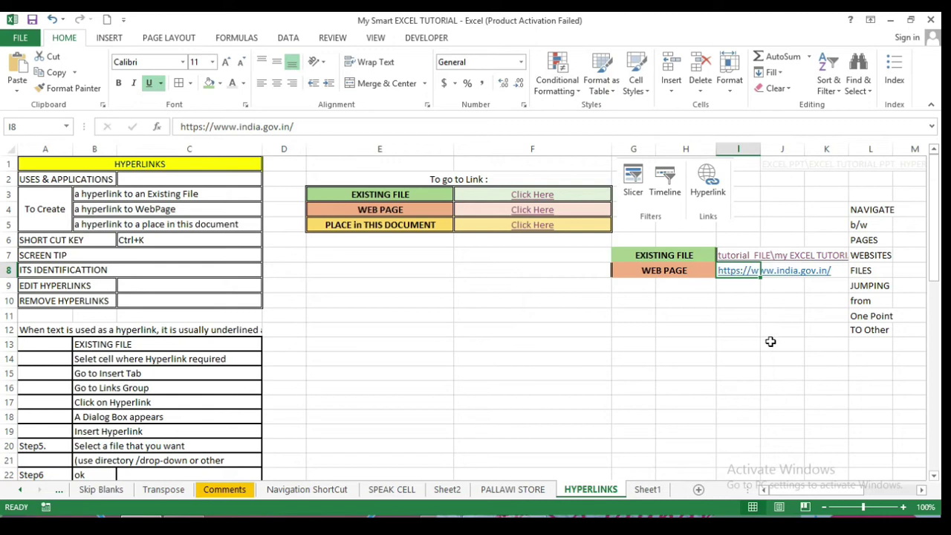
left_click(740, 315)
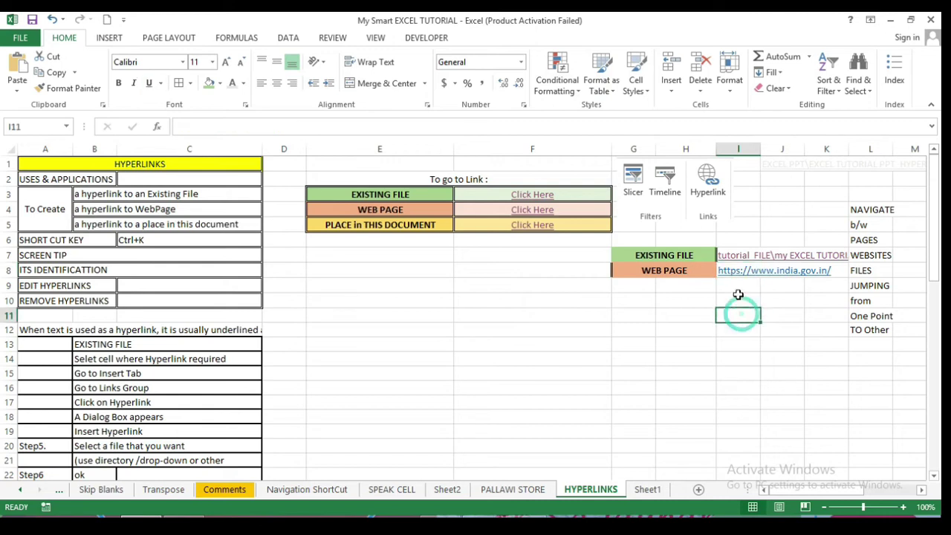
left_click(734, 275)
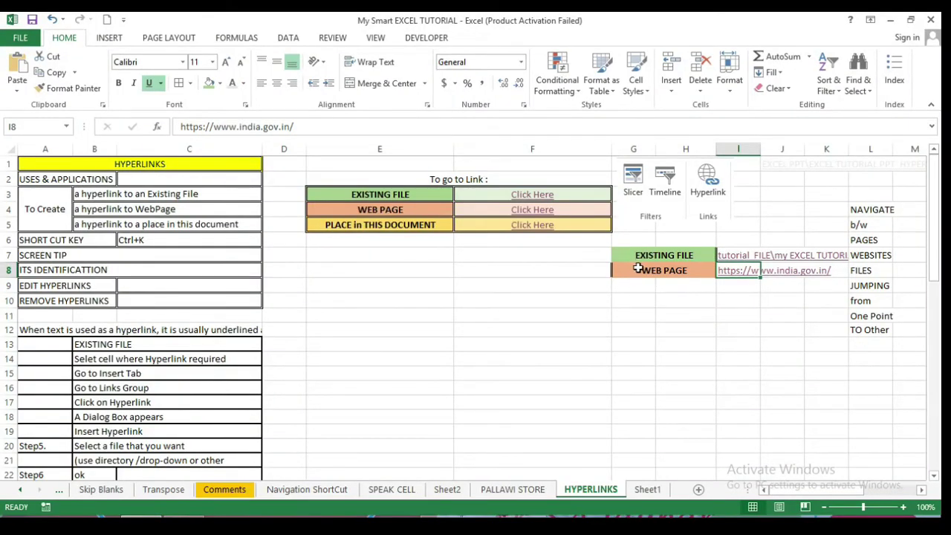
- Copy the PLACE in THIS DOCUMENT label from E5 to G9, and merge and center it across G9:H9
left_click(347, 227)
right_click(349, 227)
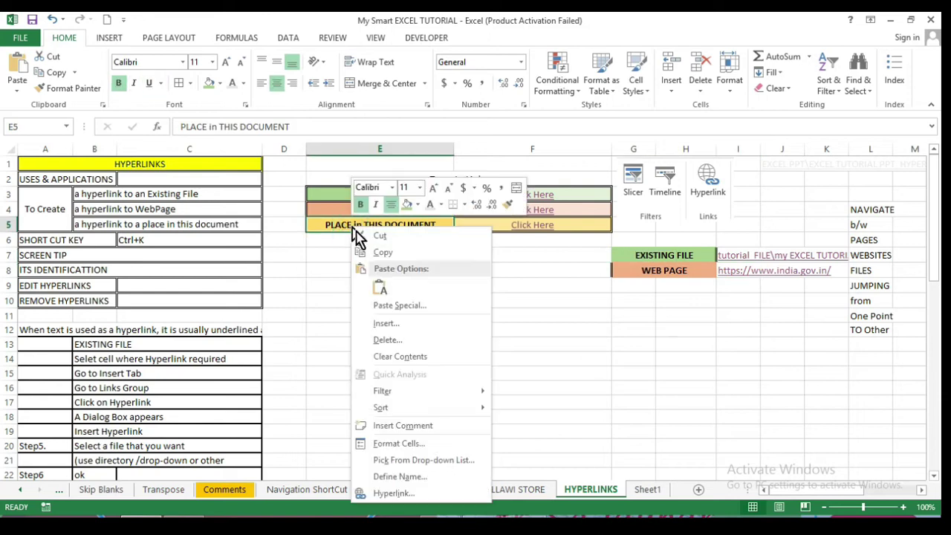
left_click(382, 254)
right_click(636, 285)
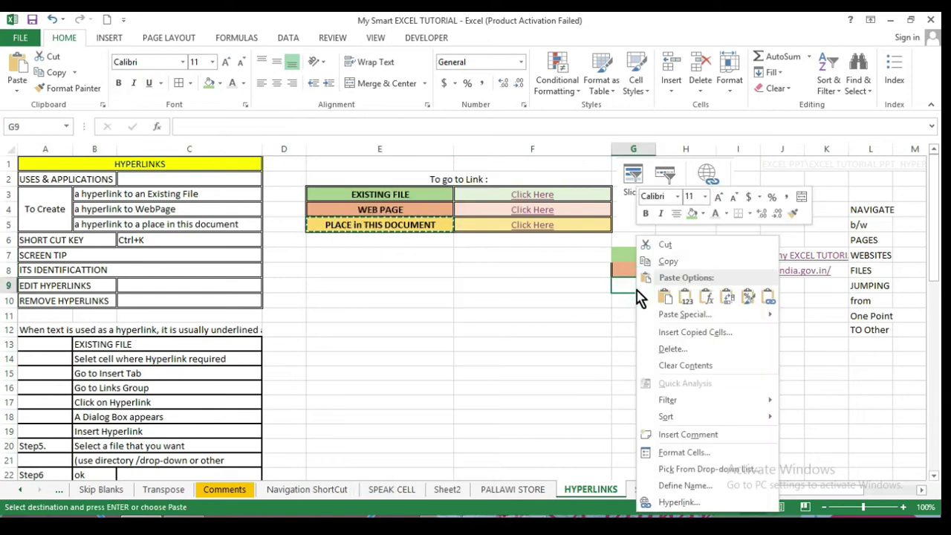
left_click(662, 299)
left_click_drag(662, 286, 682, 287)
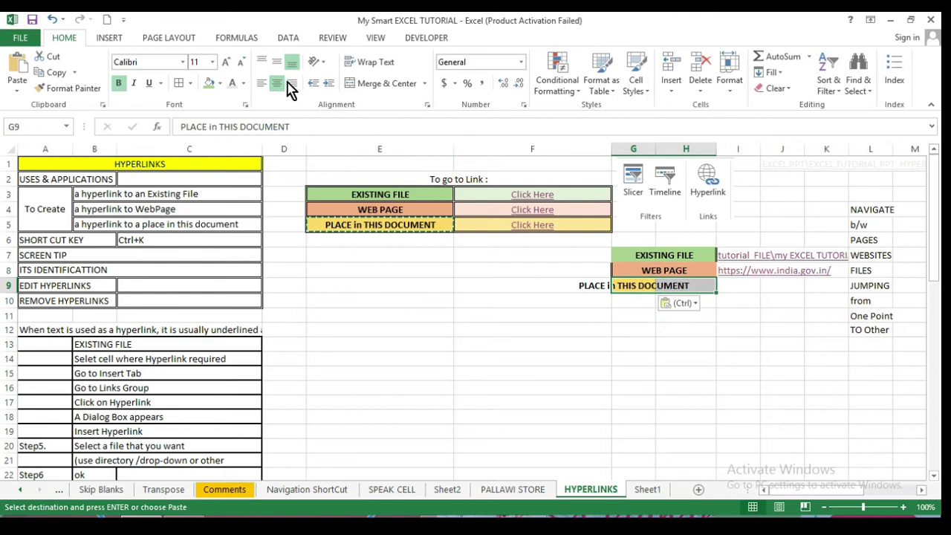
left_click(380, 84)
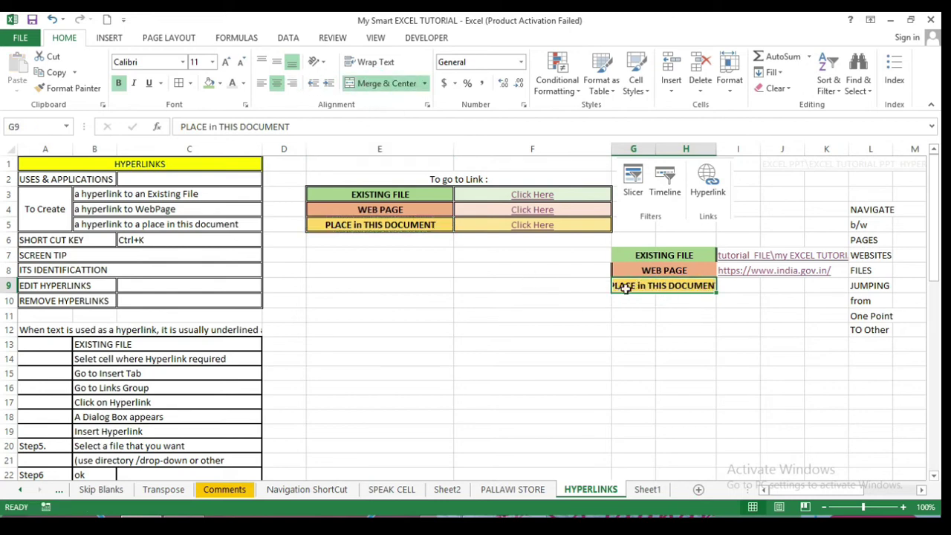
- Reduce the font of the PLACE in THIS DOCUMENT label in G9:H9 by two sizes to fit the merged cell
left_click(239, 64)
left_click(240, 64)
left_click(460, 327)
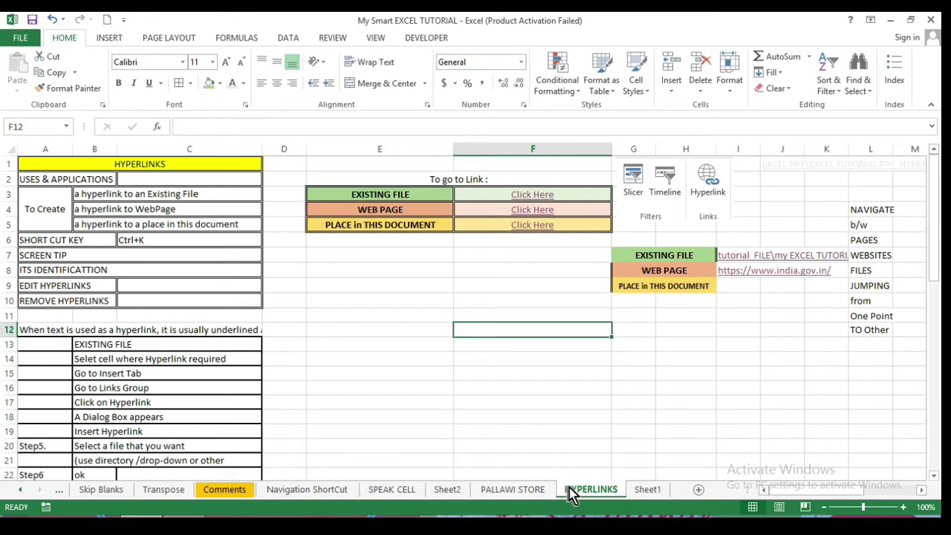
- Check the PALLAWI STORE sheet, start a Place in This Document hyperlink in HYPERLINKS cell I9, and browse the list of sheets
left_click(508, 491)
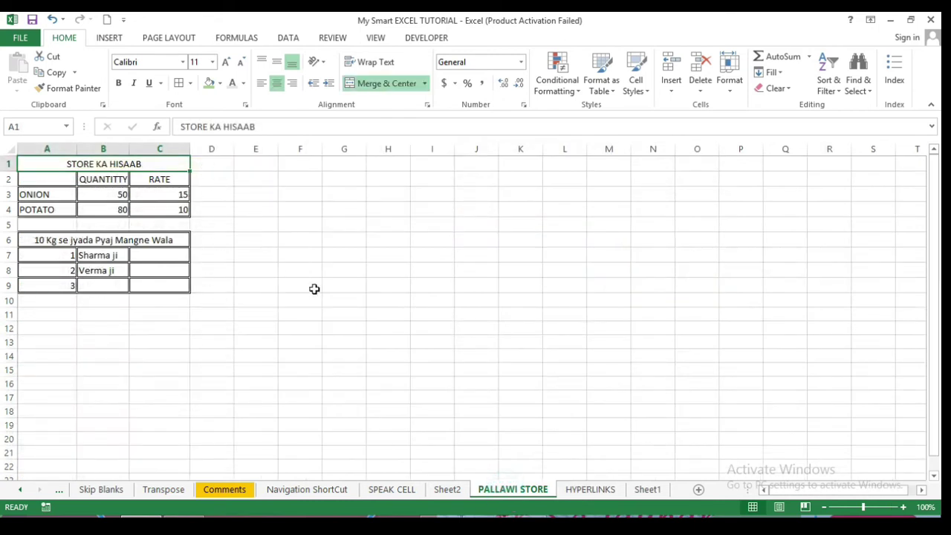
left_click(590, 489)
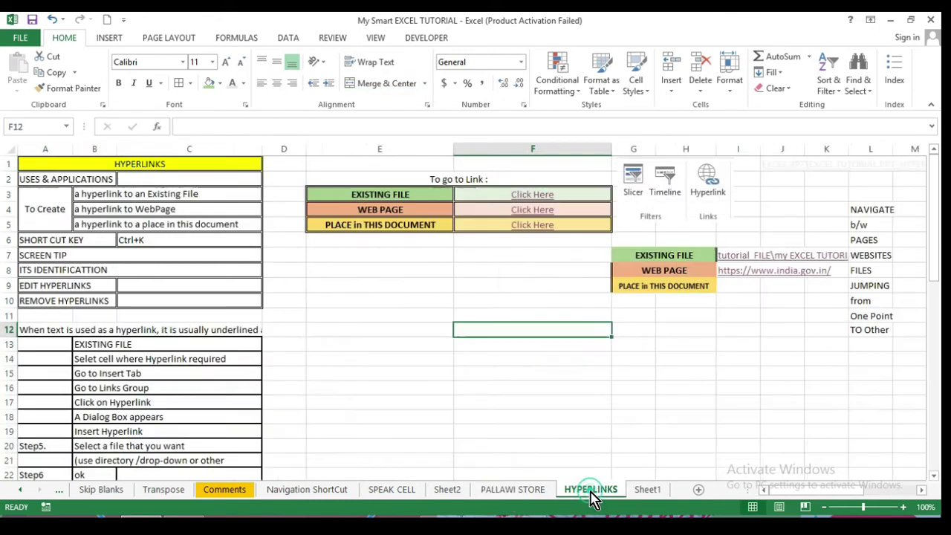
left_click(730, 288)
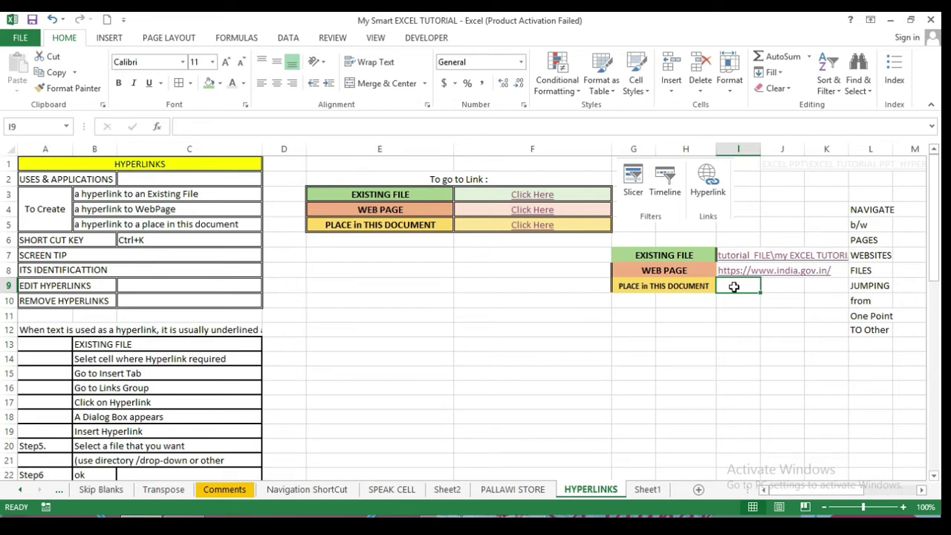
key("ctrl+k")
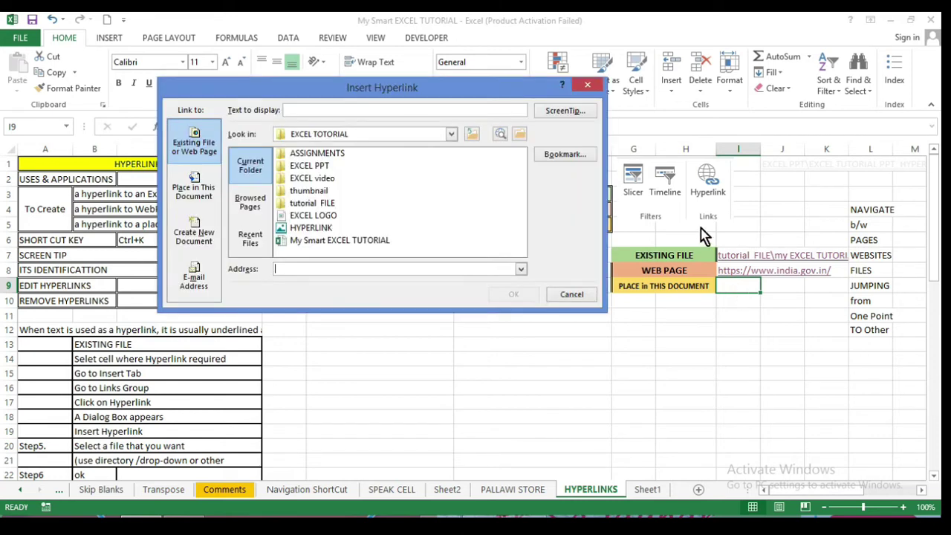
left_click(199, 195)
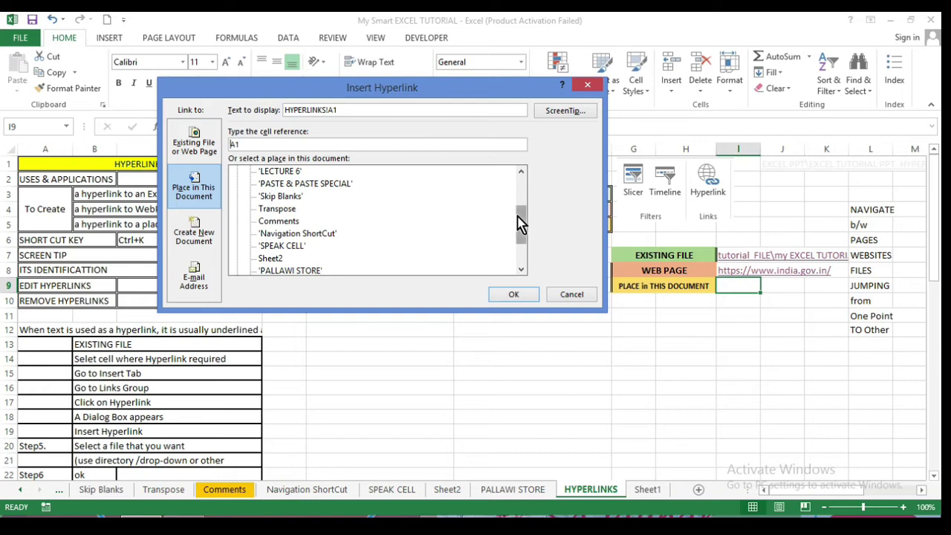
left_click_drag(520, 223, 520, 192)
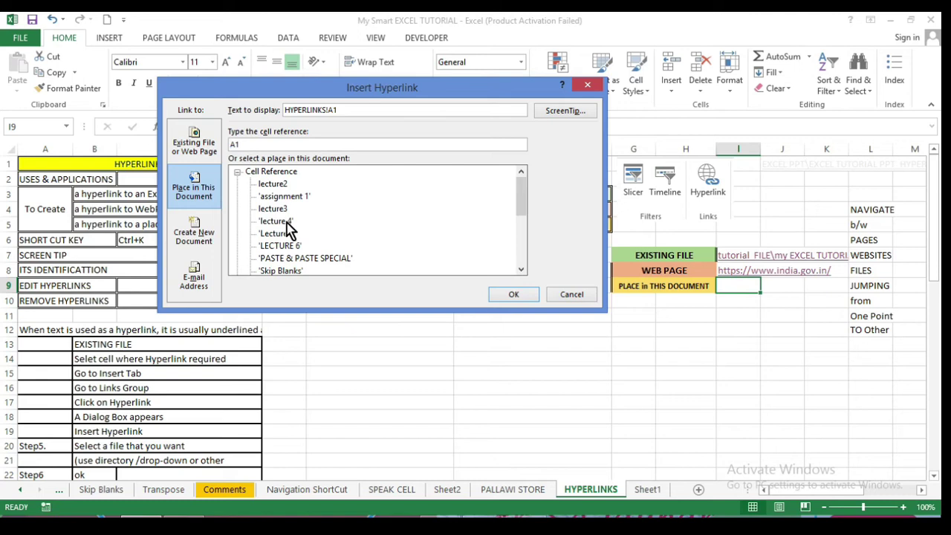
left_click_drag(526, 206, 526, 221)
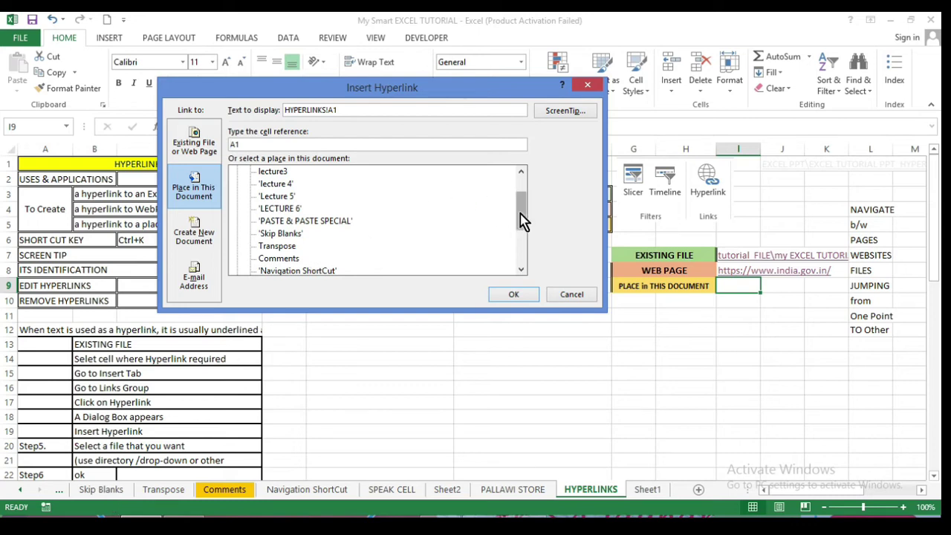
left_click_drag(522, 219, 521, 238)
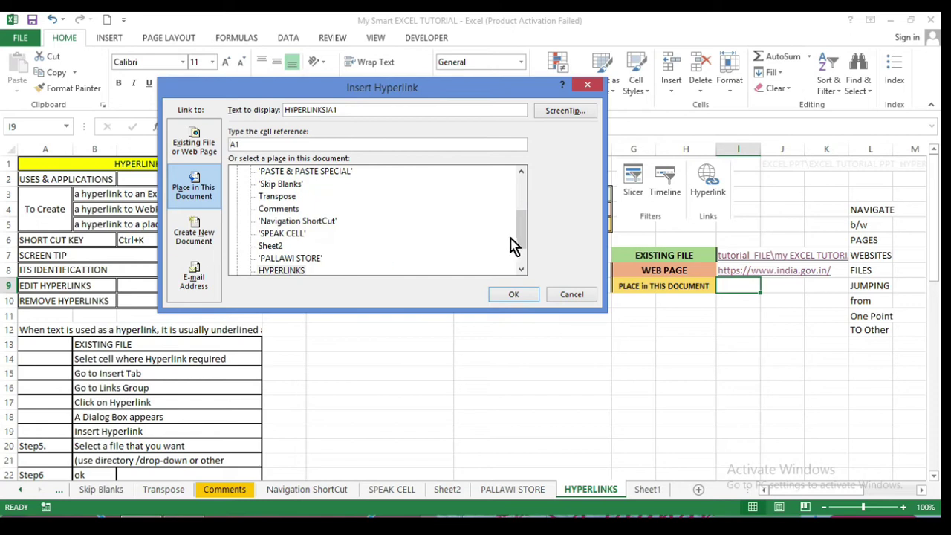
left_click_drag(519, 231, 520, 240)
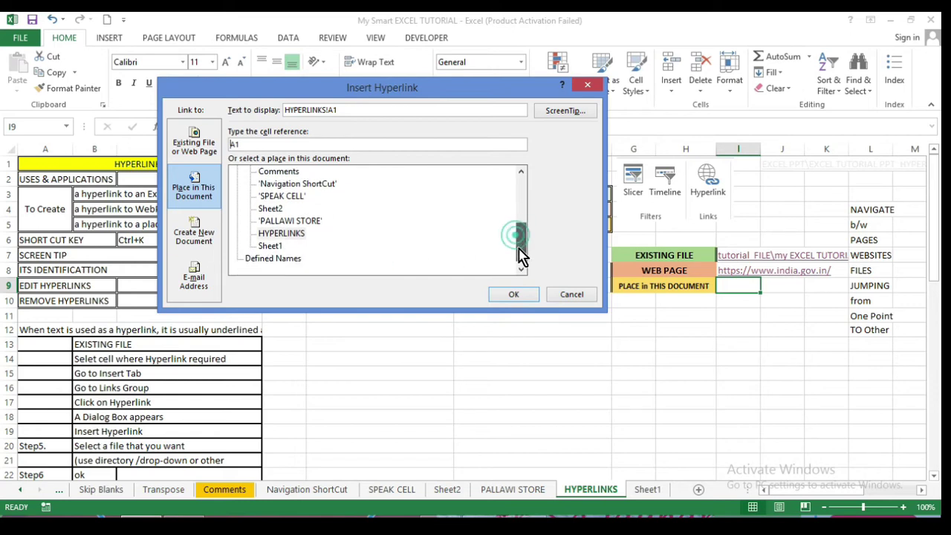
- Set the I9 hyperlink's target to cell A1 of the PALLAWI STORE sheet and insert it, dismissing the alert
left_click(293, 221)
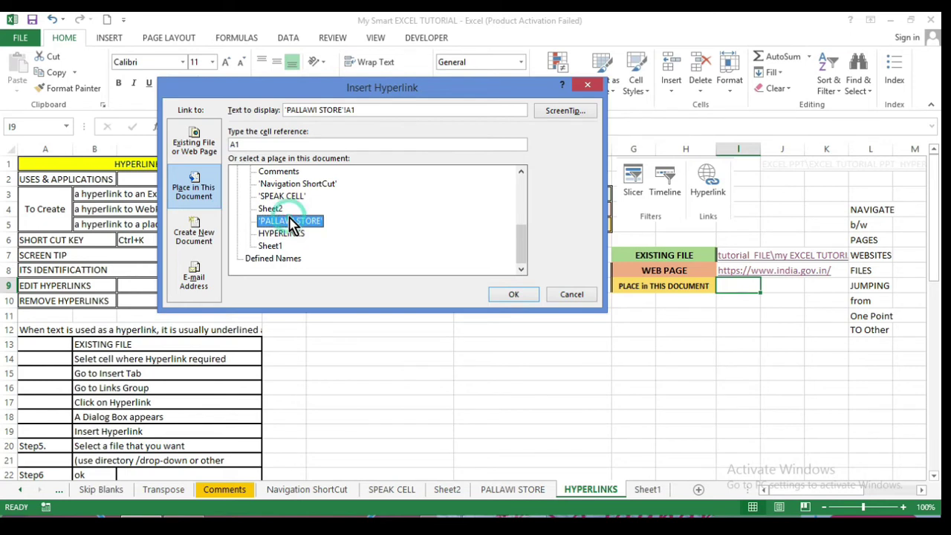
left_click(503, 297)
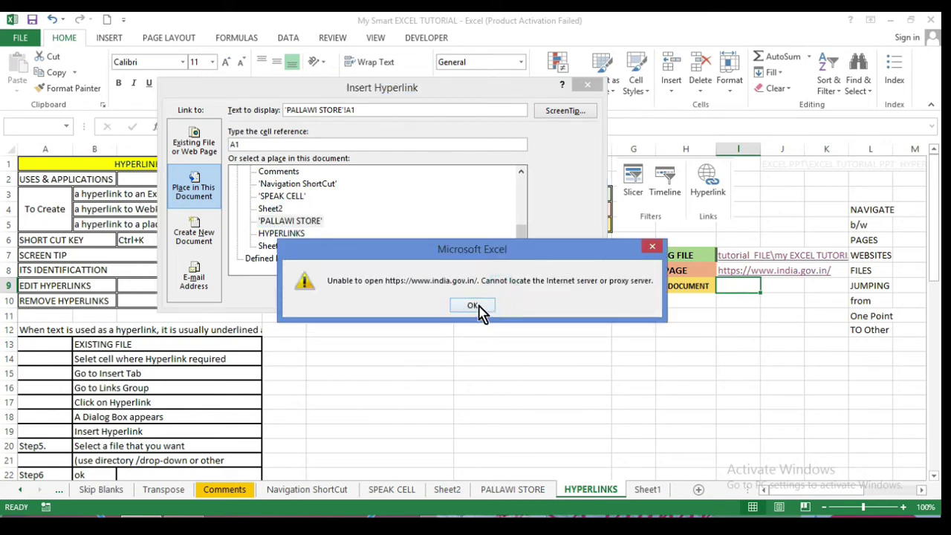
left_click(468, 305)
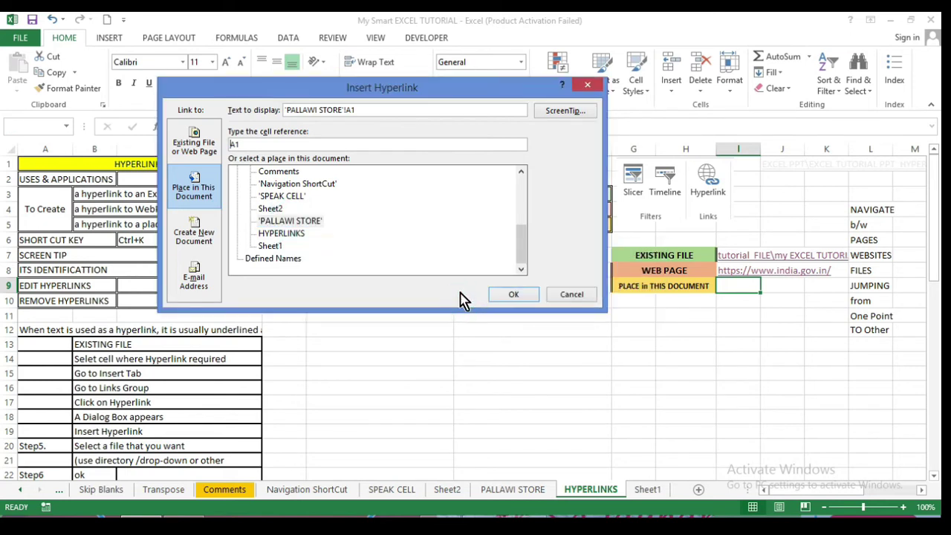
left_click(275, 222)
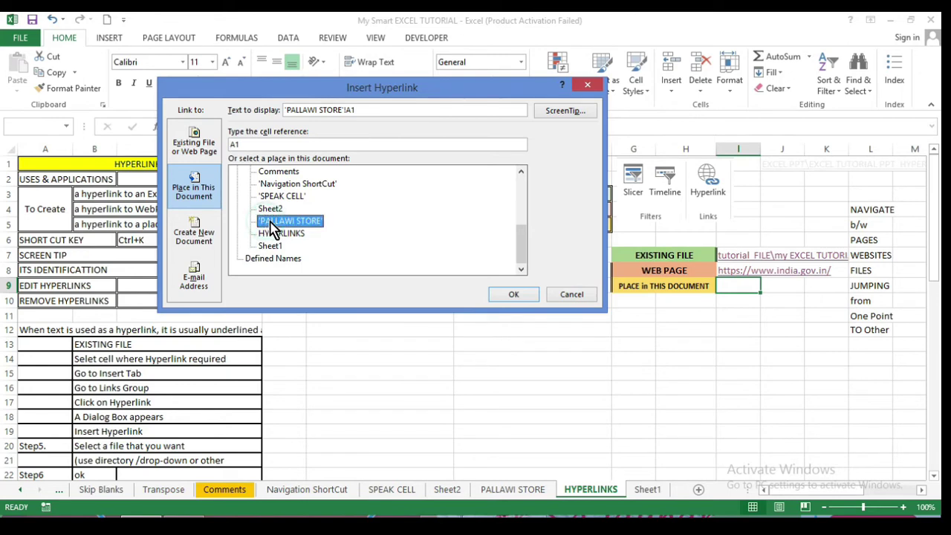
left_click(512, 292)
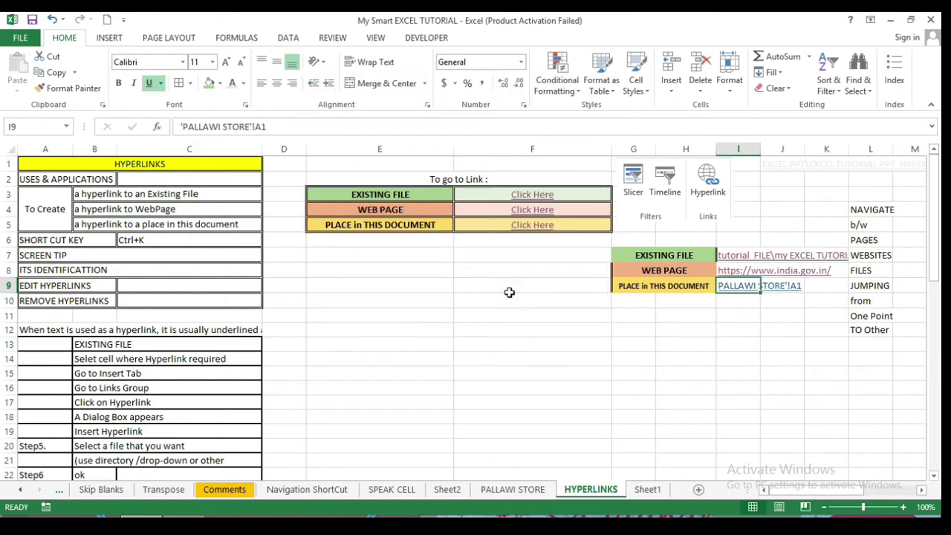
left_click(702, 346)
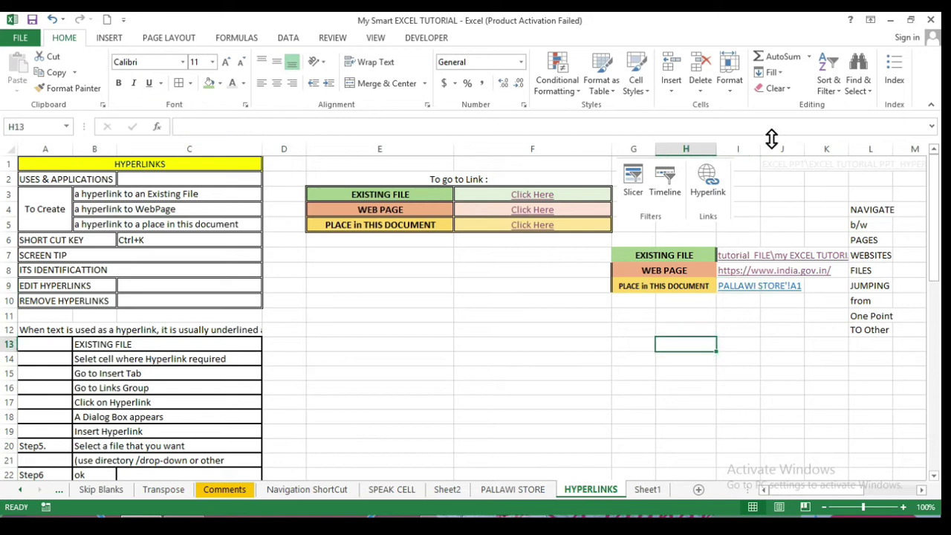
- Widen column I to fit the full text of the three new hyperlinks
left_click_drag(763, 149, 854, 149)
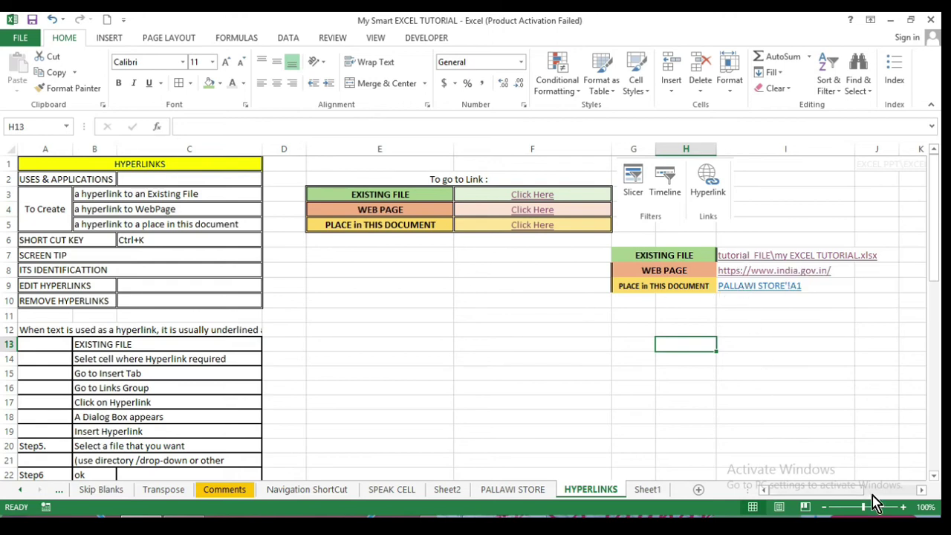
left_click_drag(863, 494, 880, 492)
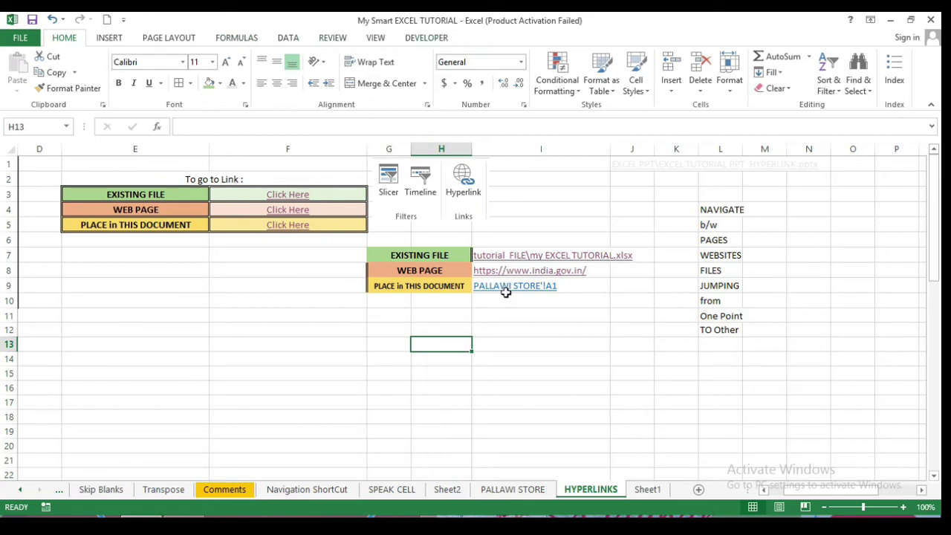
mouse_move(507, 295)
left_click_drag(800, 491, 763, 499)
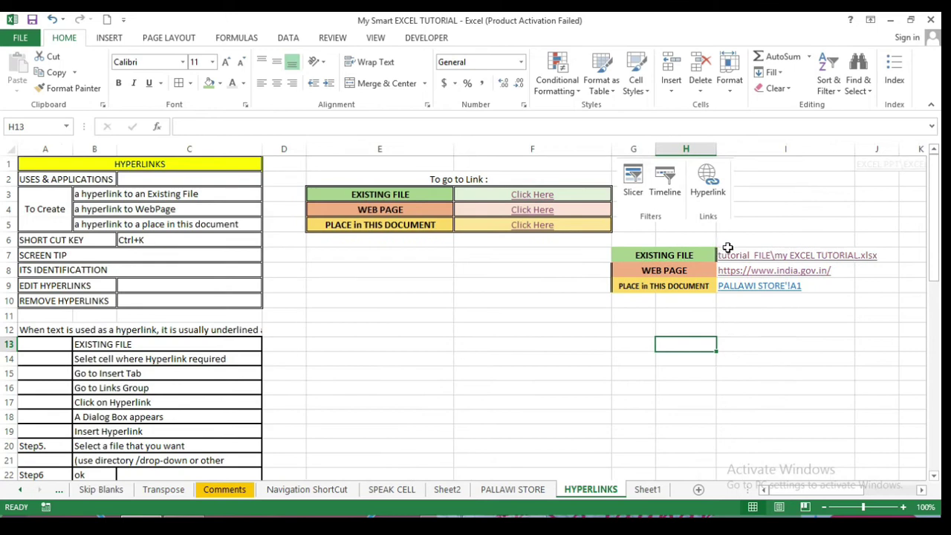
mouse_move(741, 263)
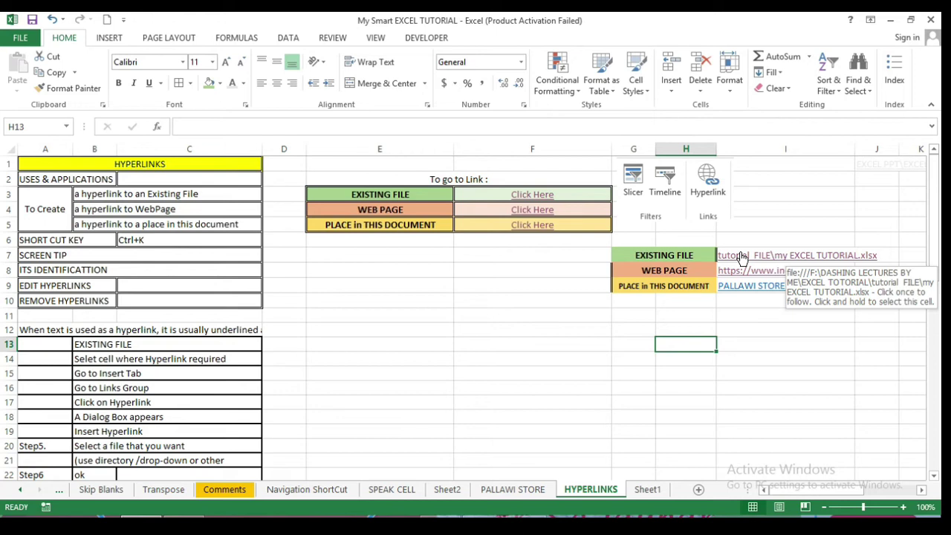
left_click(117, 38)
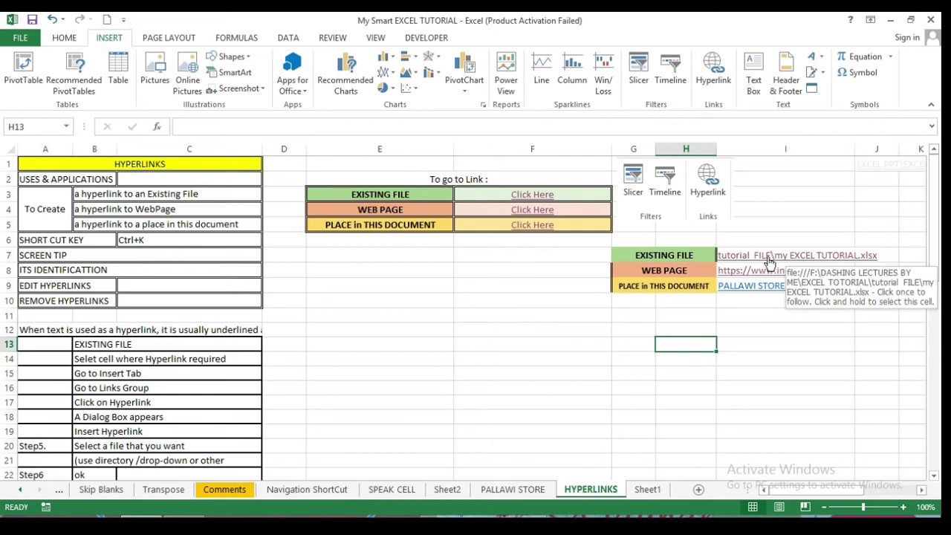
right_click(770, 263)
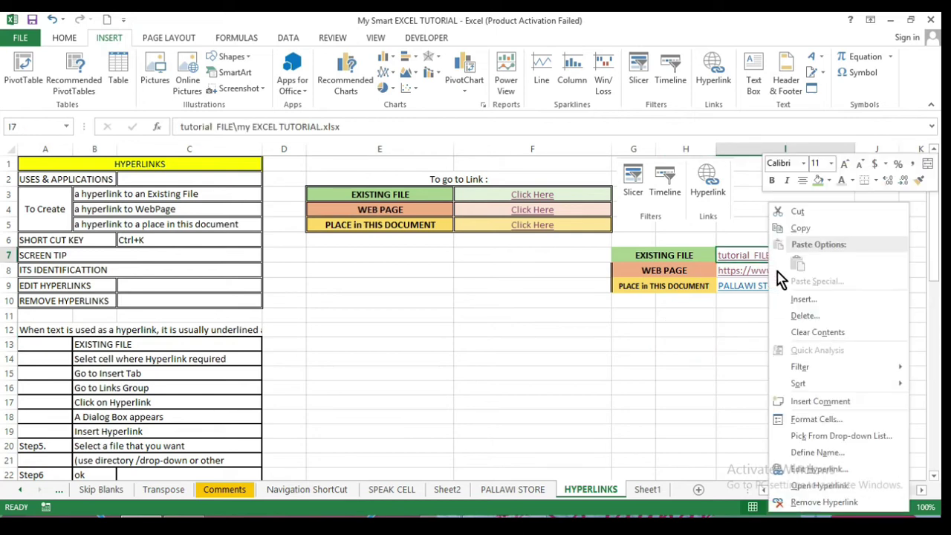
left_click(722, 332)
- Edit the EXISTING FILE hyperlink in I7, replacing its display text with "Click here"
right_click(738, 258)
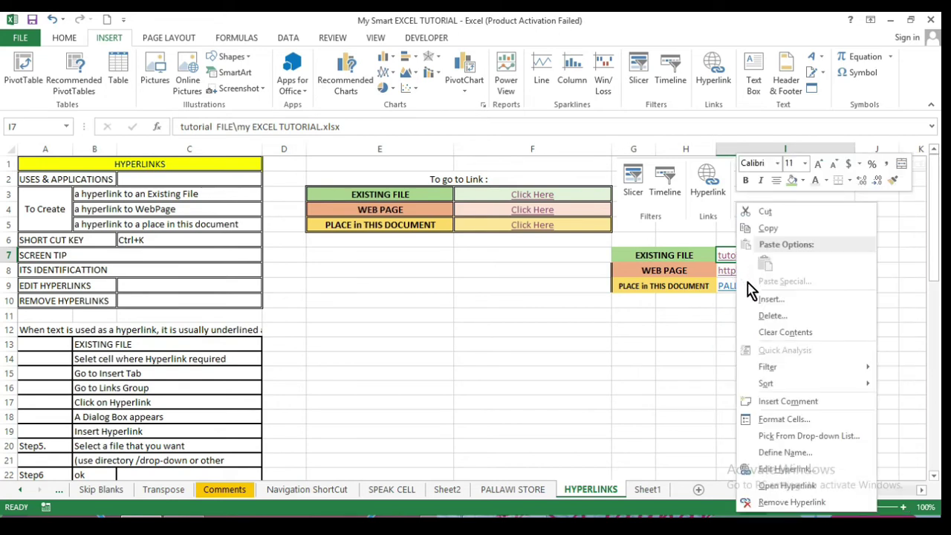
left_click(774, 470)
left_click_drag(693, 302, 380, 193)
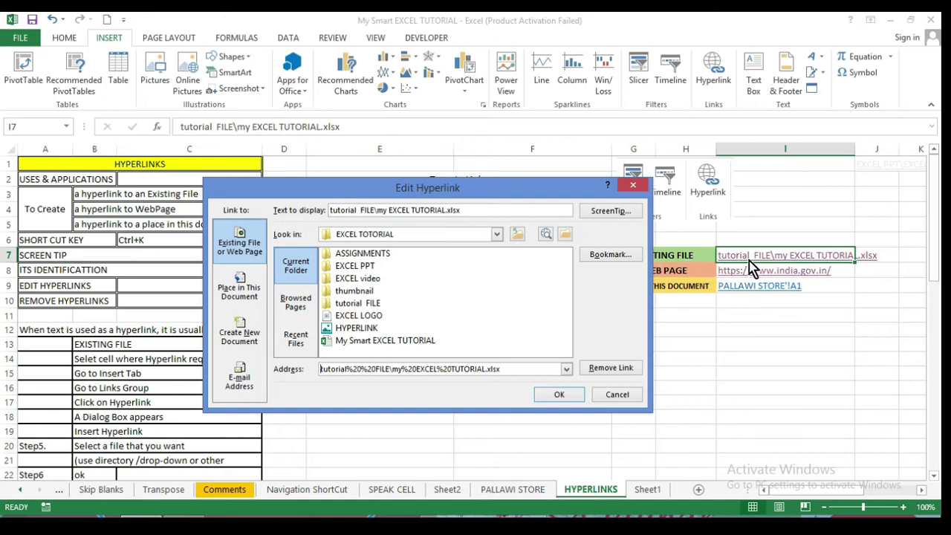
left_click(479, 210)
left_click(467, 211)
left_click_drag(448, 213, 331, 212)
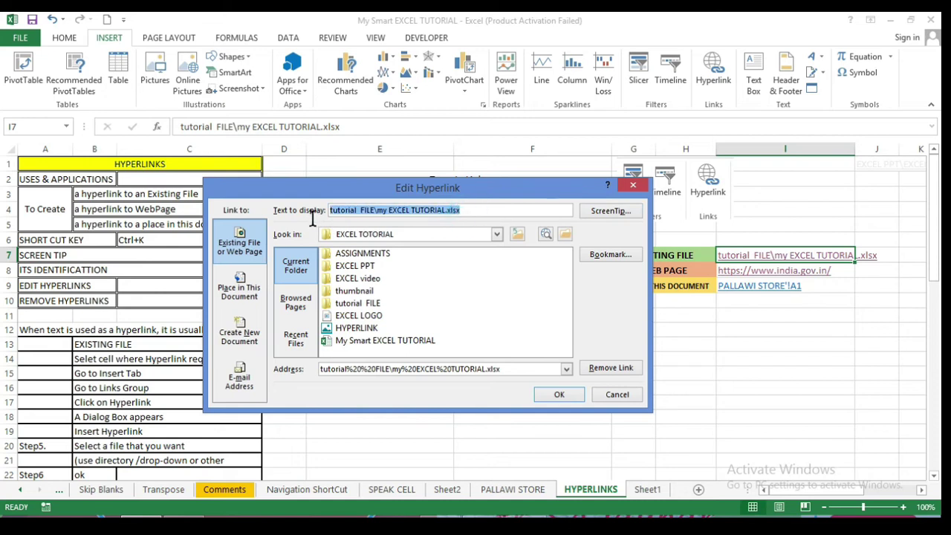
left_click_drag(398, 188, 408, 245)
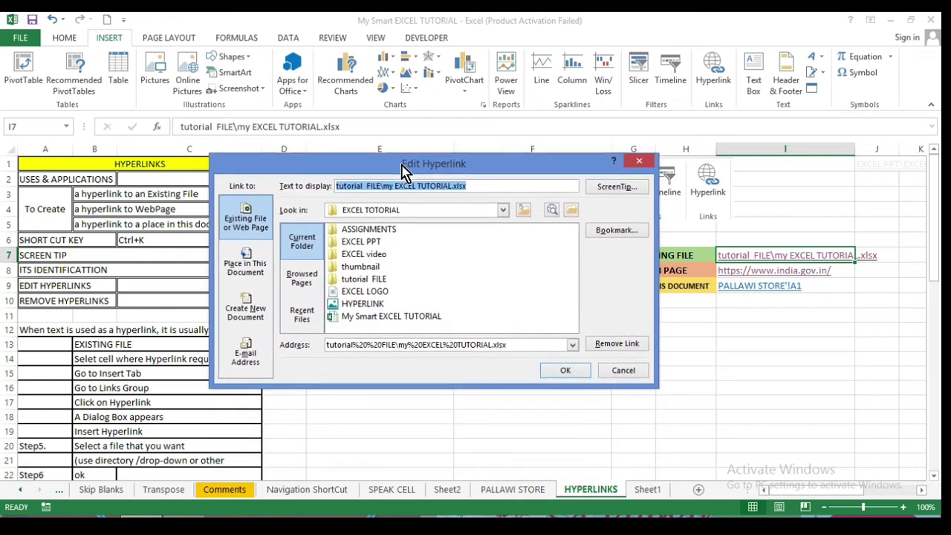
type("Cli")
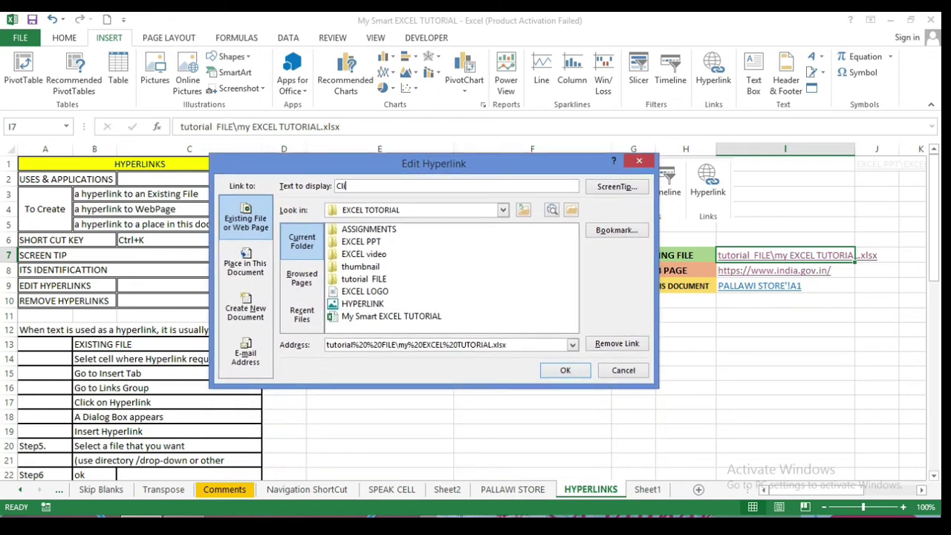
type("ck herte")
key("BackSpace")
key("BackSpace")
- Open the ScreenTip settings of the I7 hyperlink, close them without entering text, and apply the edited hyperlink
left_click(601, 195)
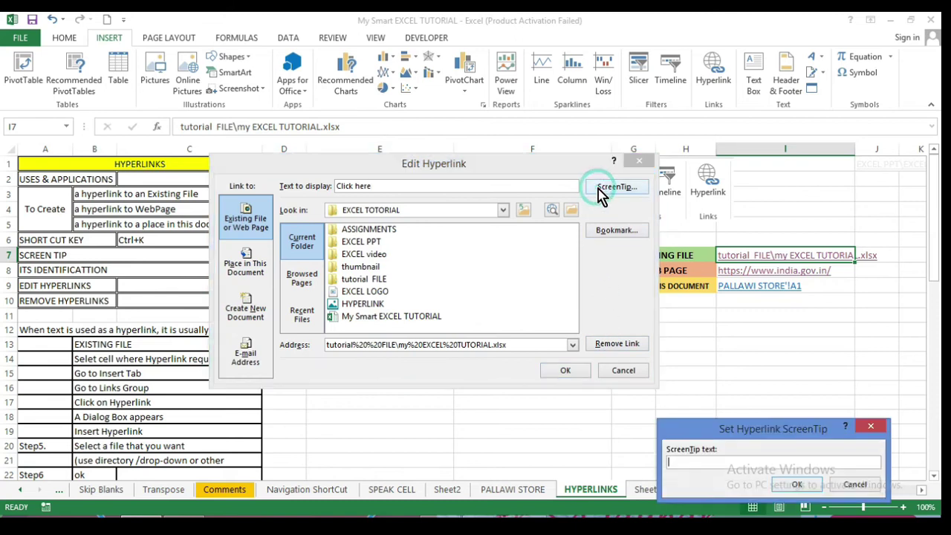
left_click_drag(710, 483, 612, 359)
left_click(768, 420)
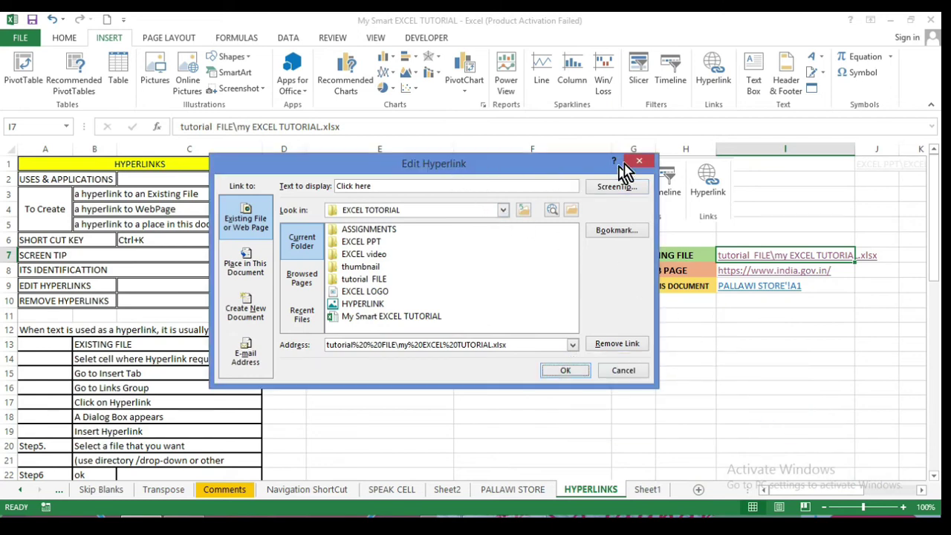
left_click(571, 370)
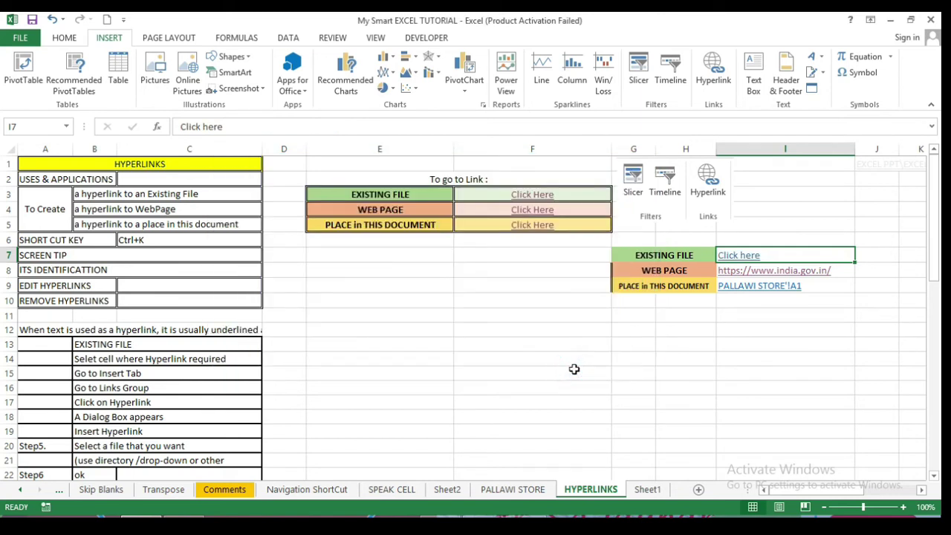
- Edit the I7 hyperlink again to give it the ScreenTip text "my excel" and apply the change
mouse_move(734, 260)
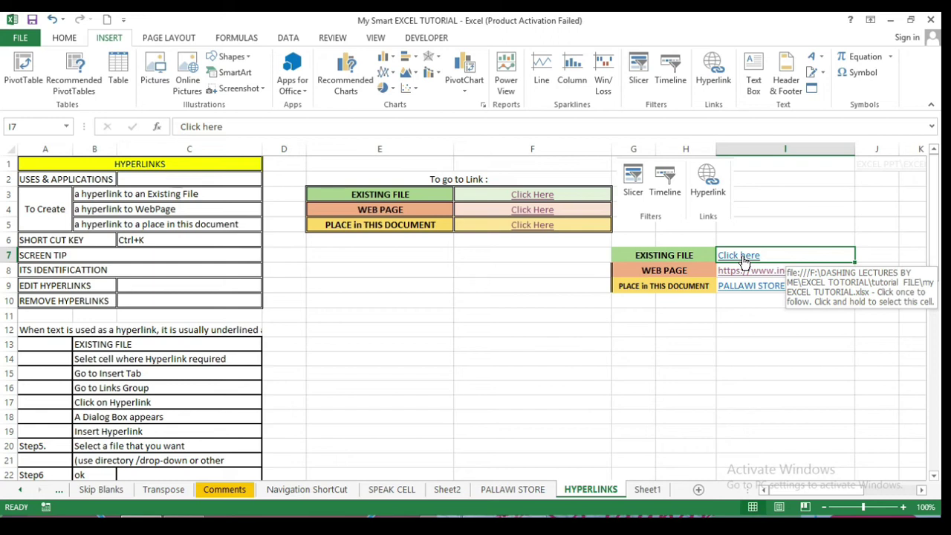
right_click(743, 262)
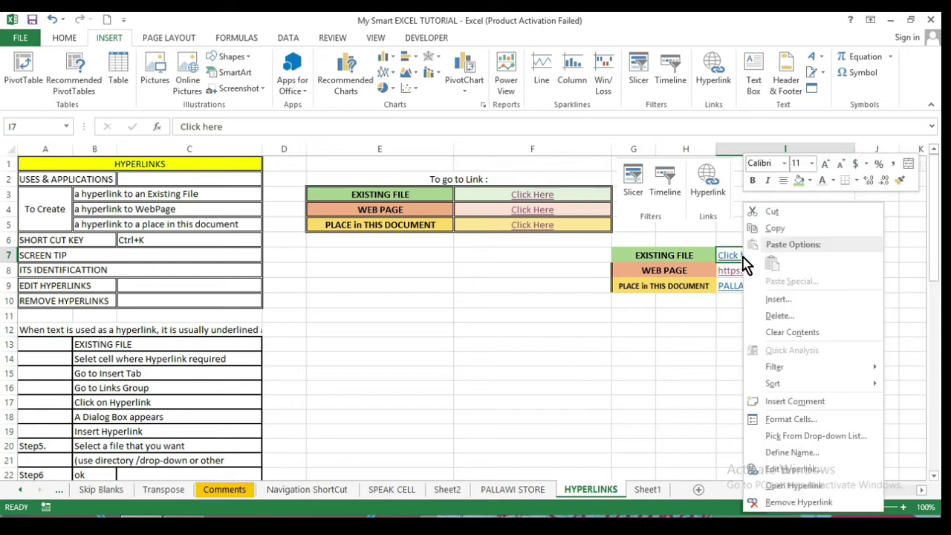
left_click(781, 470)
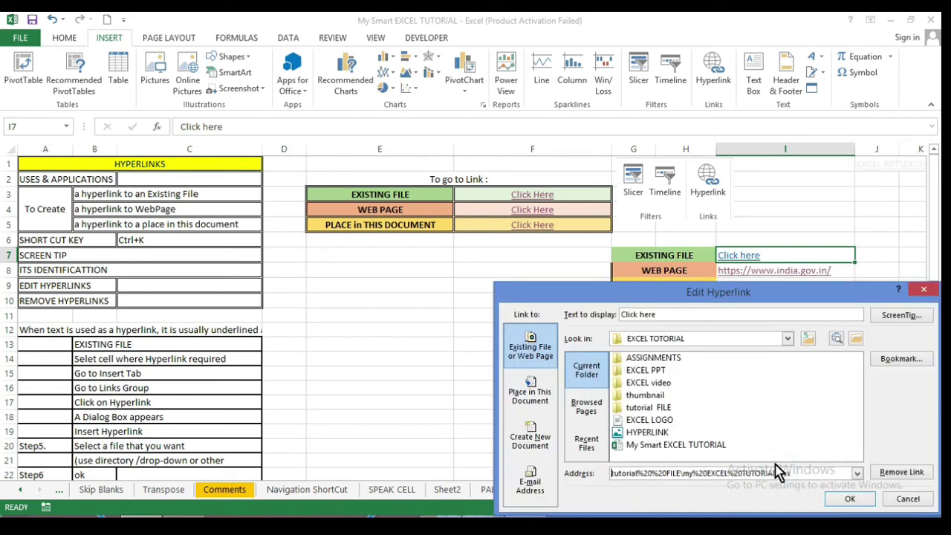
left_click_drag(684, 297, 468, 182)
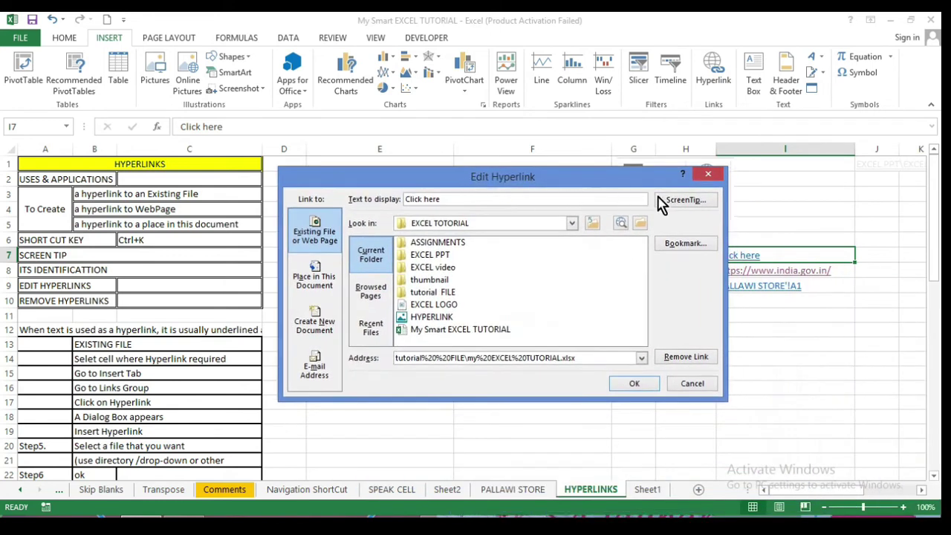
left_click(685, 202)
left_click_drag(732, 434, 564, 297)
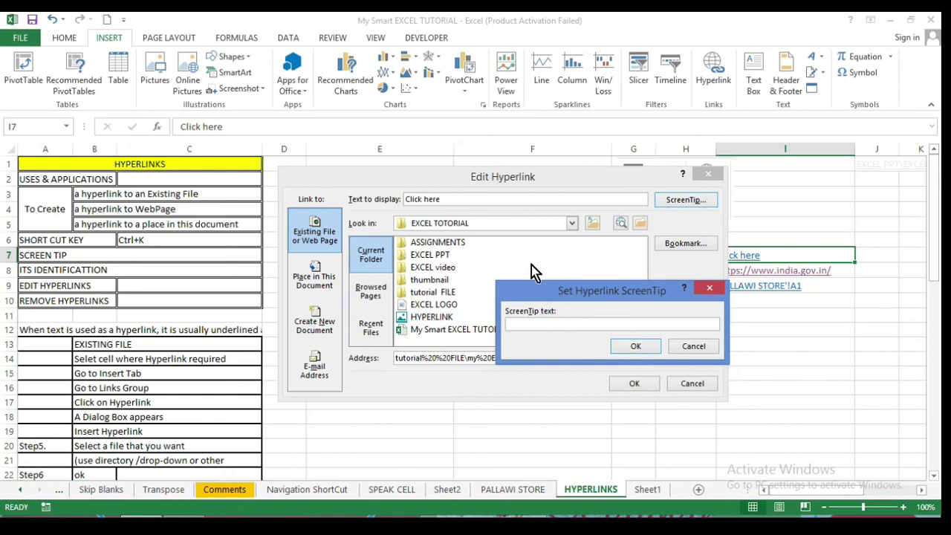
type("my excel")
left_click(633, 349)
left_click(632, 383)
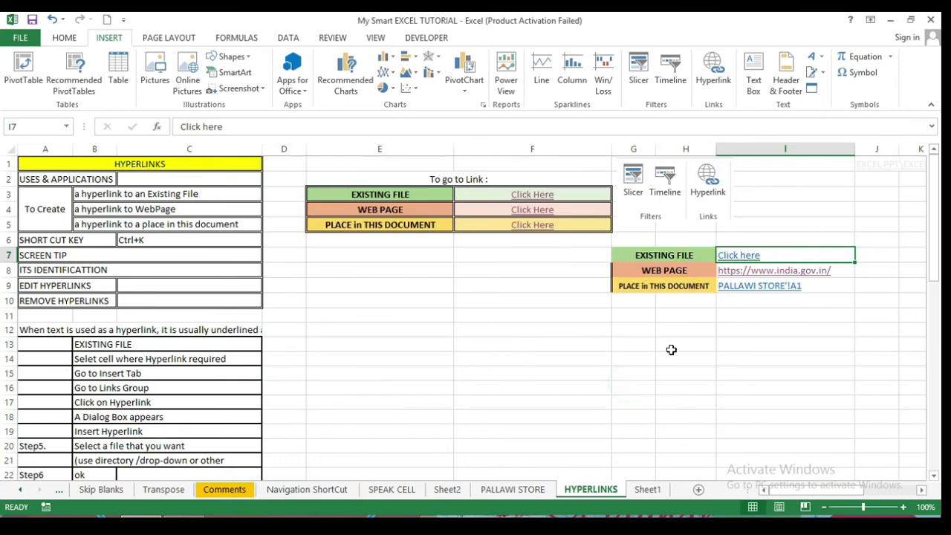
- Edit the WEB PAGE hyperlink in I8, replacing its display text with "click here"
mouse_move(748, 256)
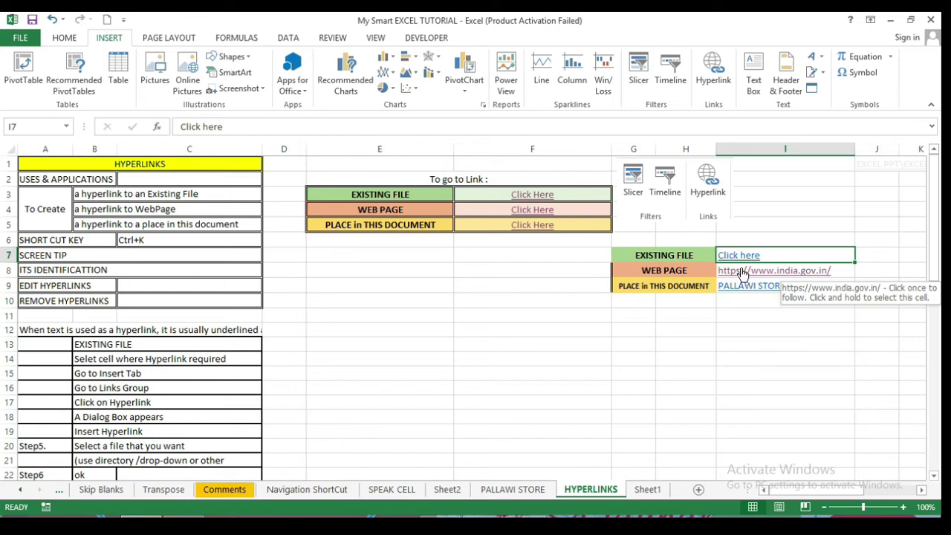
right_click(741, 273)
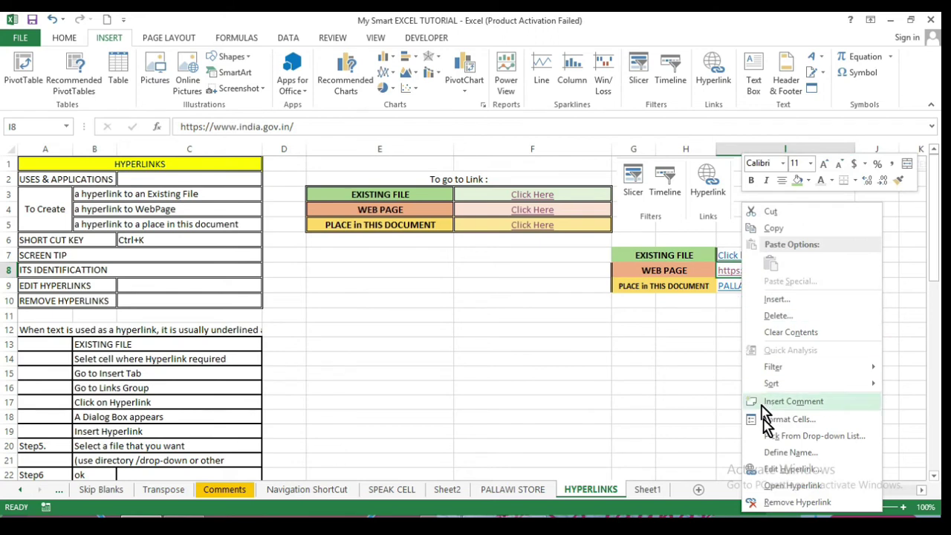
left_click(794, 470)
left_click_drag(709, 296, 362, 157)
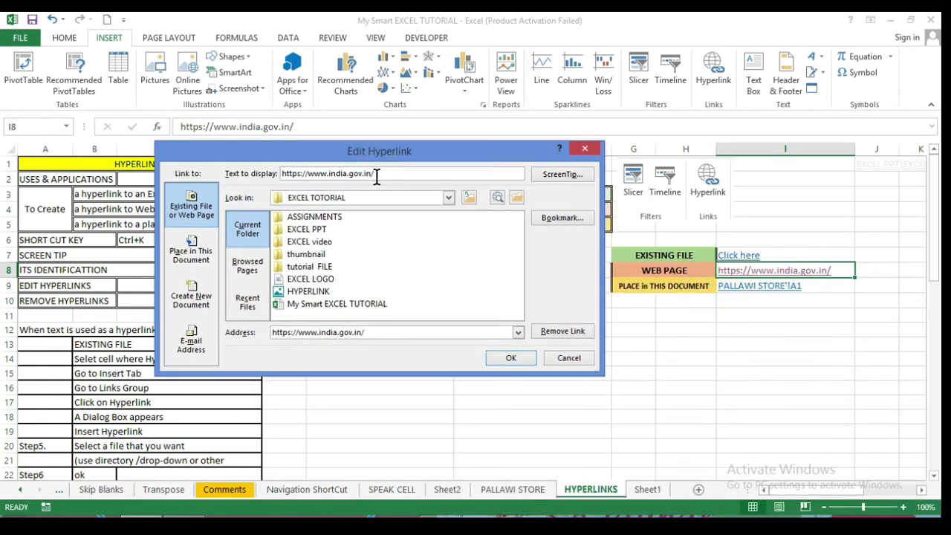
left_click_drag(381, 177, 238, 171)
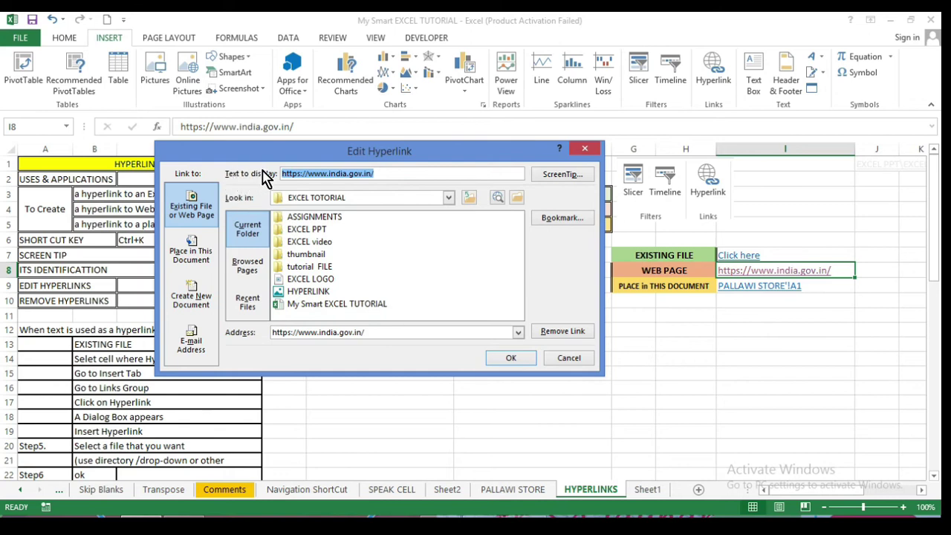
type("click here")
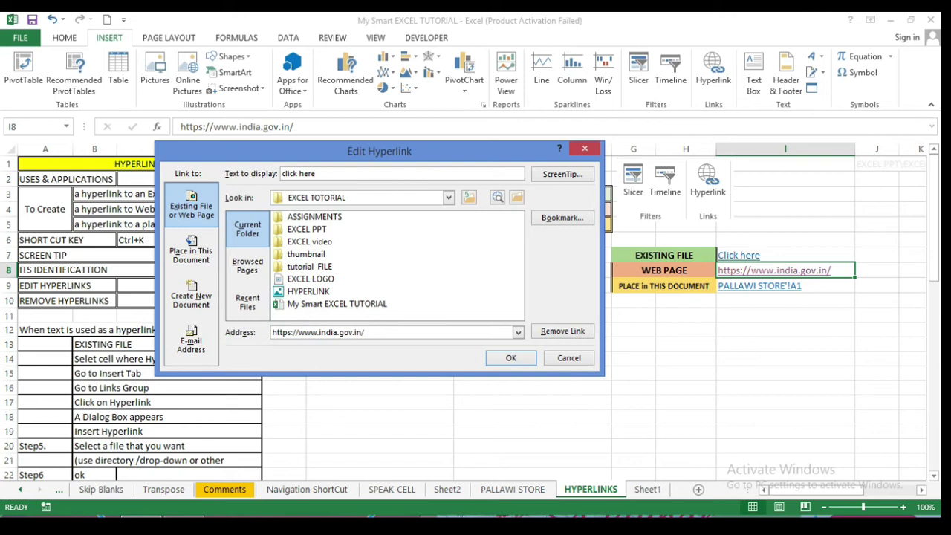
- Set the I8 hyperlink's ScreenTip text to "Govt Web" and apply the edited hyperlink
left_click(553, 176)
left_click_drag(704, 437, 627, 346)
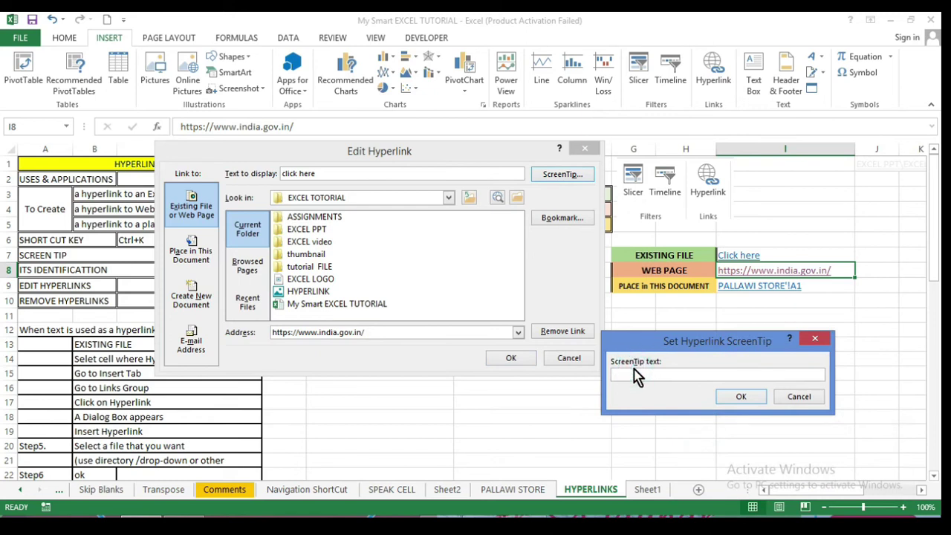
type("Igo")
key("BackSpace")
key("BackSpace")
key("BackSpace")
key("BackSpace")
type("Govt Web")
left_click(736, 398)
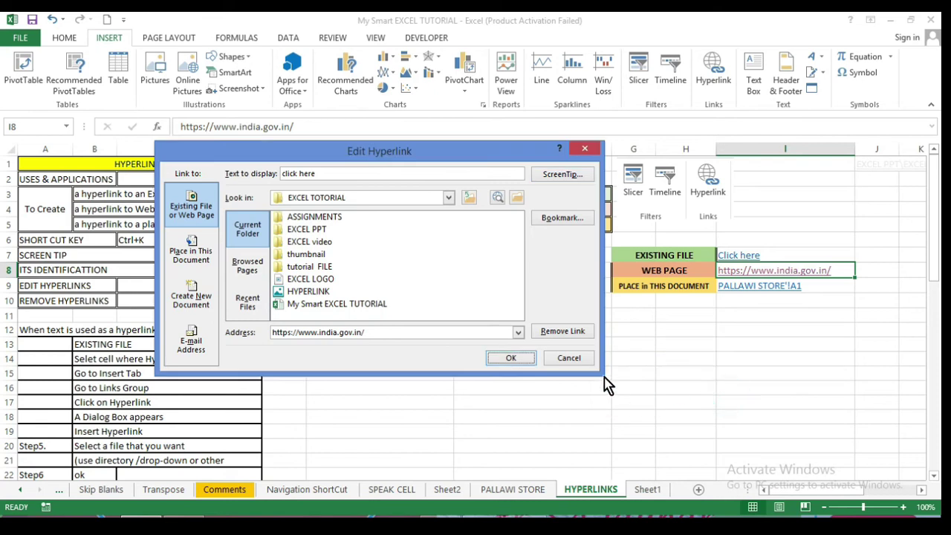
left_click(511, 358)
- Edit the PLACE in THIS DOCUMENT hyperlink in I9, replacing its display text with "click here"
mouse_move(748, 275)
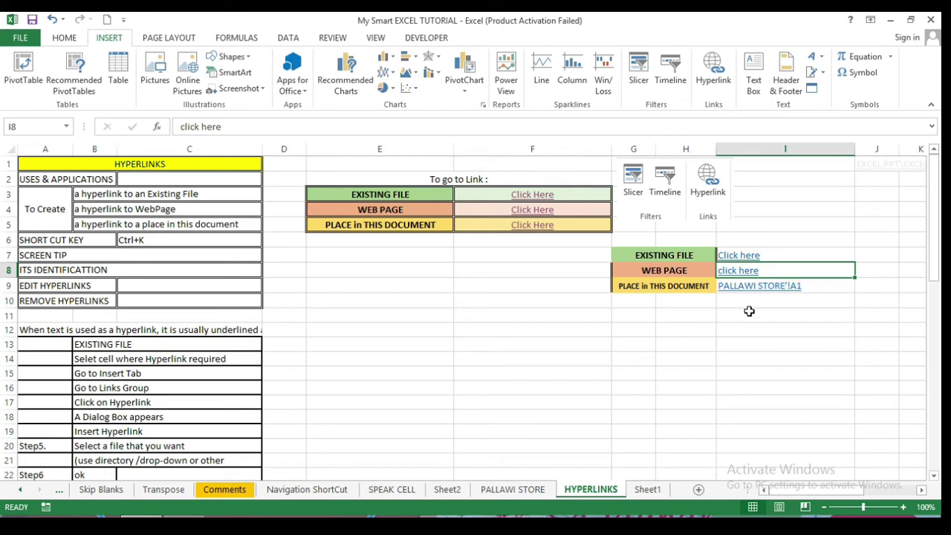
mouse_move(747, 295)
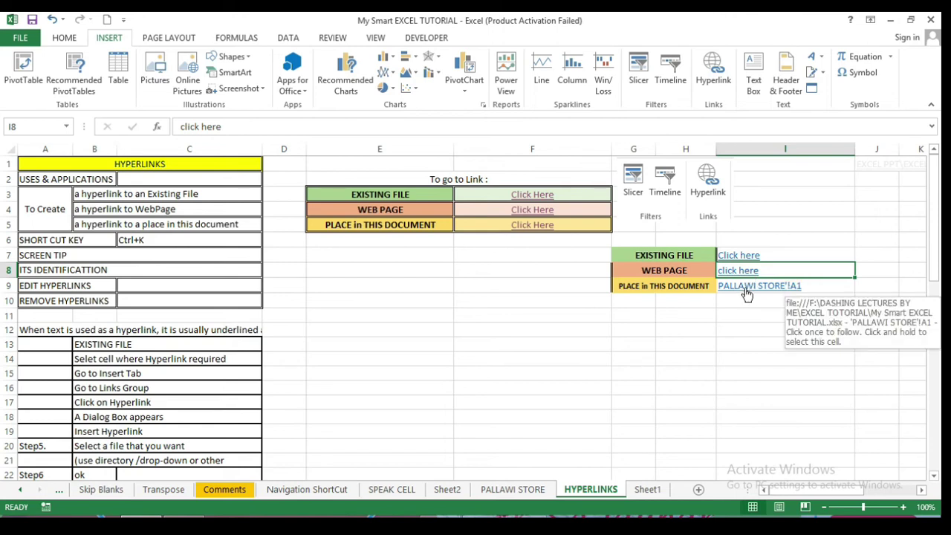
right_click(747, 294)
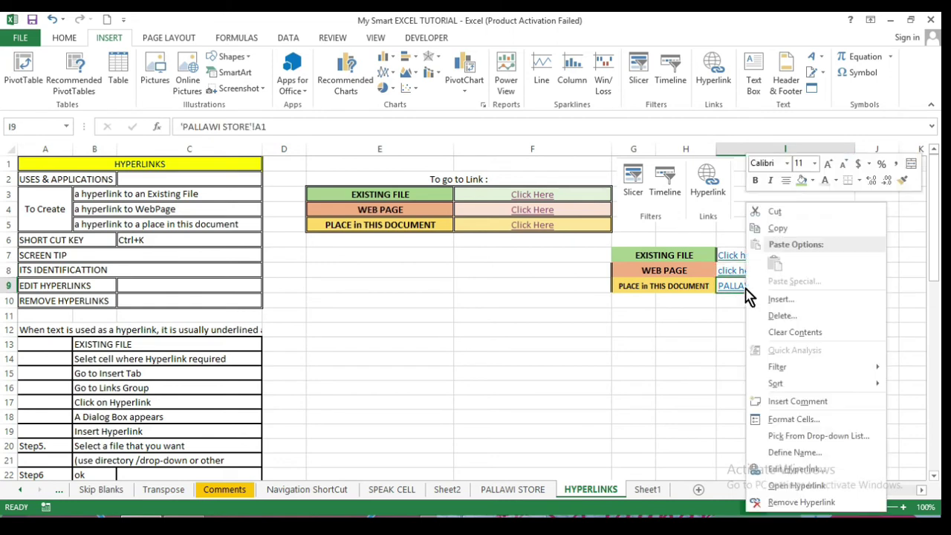
left_click(780, 469)
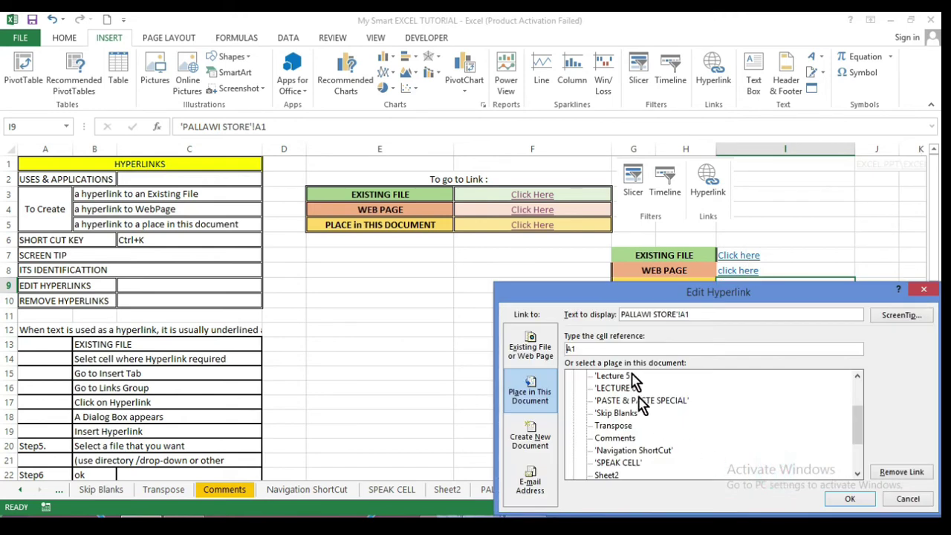
left_click_drag(623, 296, 419, 169)
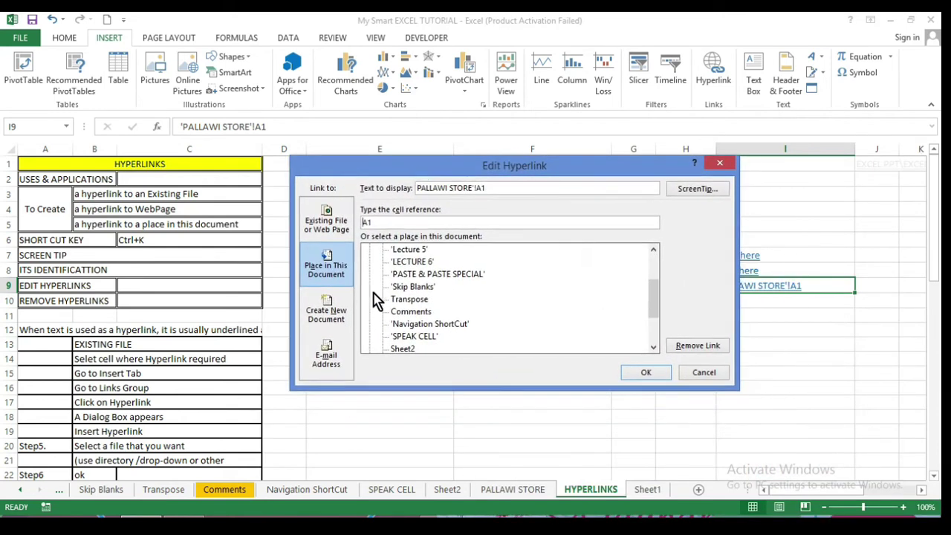
left_click_drag(492, 188, 398, 176)
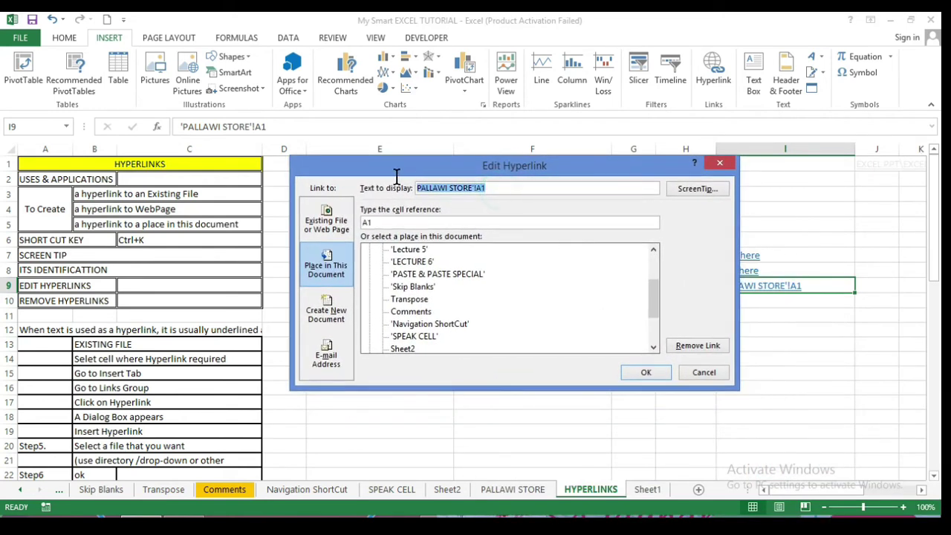
type("c")
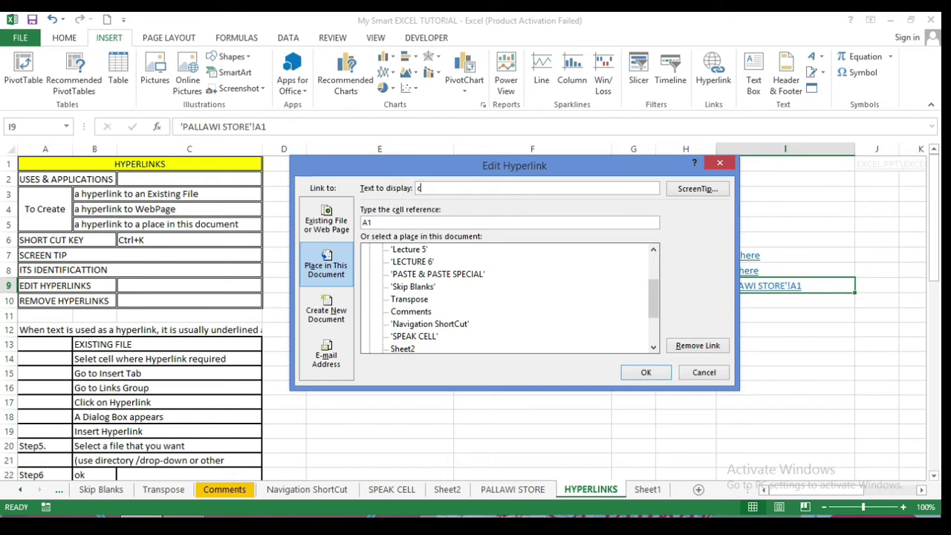
type("lick here")
- Set the I9 hyperlink's ScreenTip text to "store", apply the edited hyperlink and check its tip
left_click(700, 190)
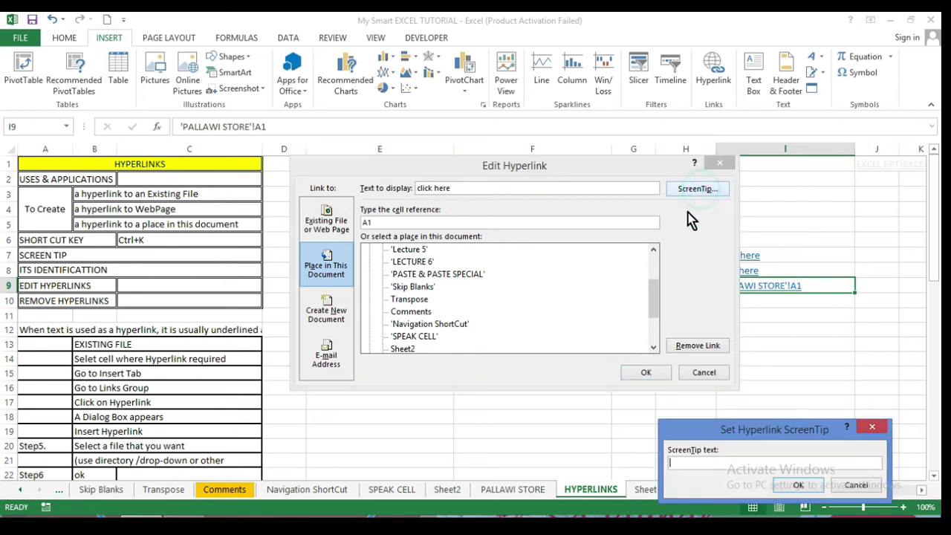
left_click_drag(713, 431, 492, 116)
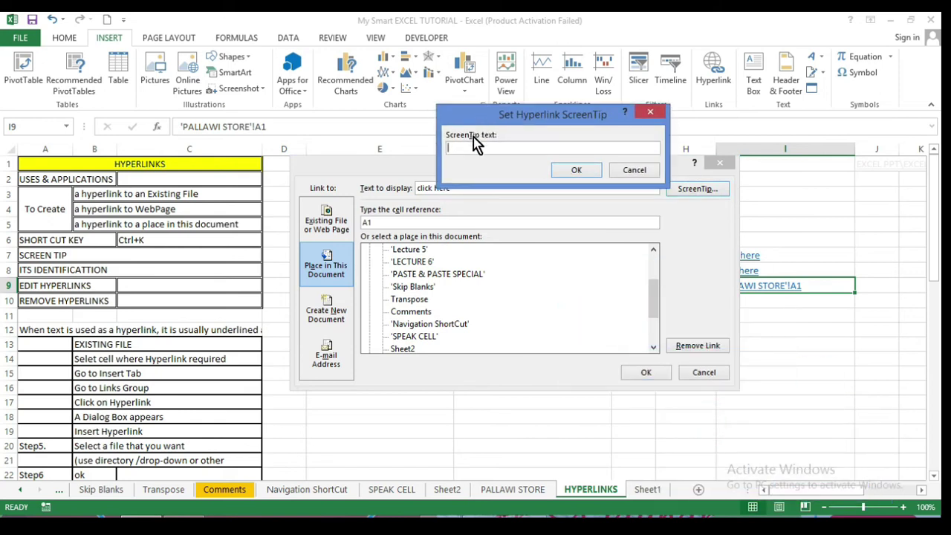
type("store")
left_click(569, 170)
left_click(643, 373)
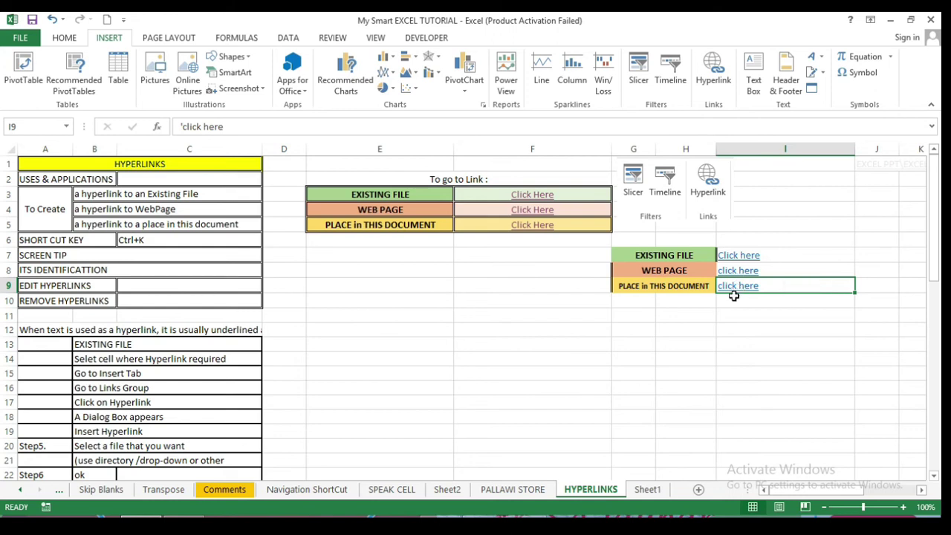
mouse_move(734, 291)
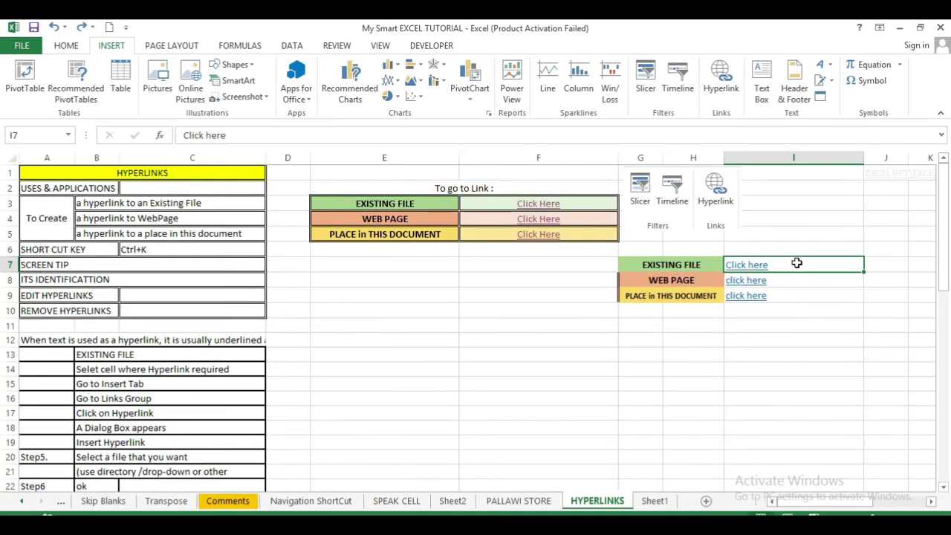
- Remove the hyperlinks from the EXISTING FILE and WEB PAGE cells I7 and I8, keeping their text
right_click(799, 271)
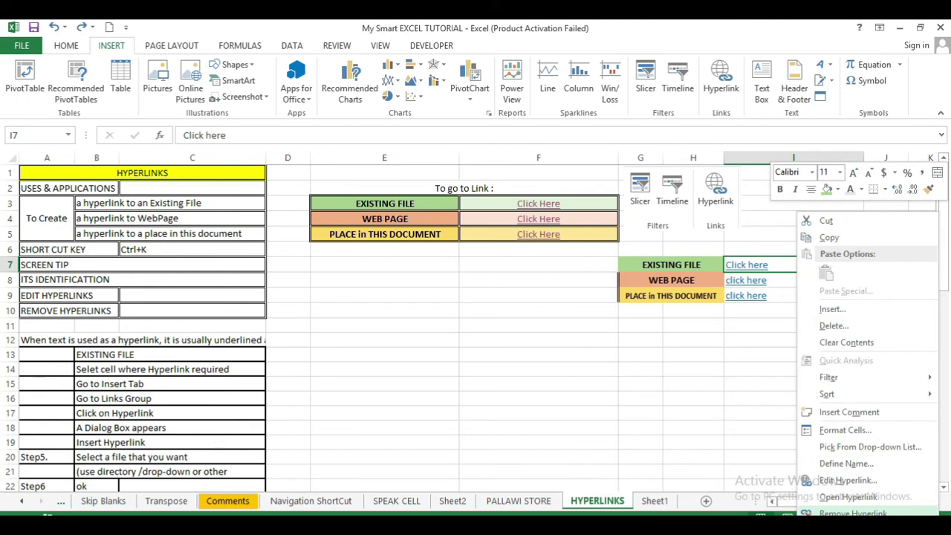
left_click(853, 513)
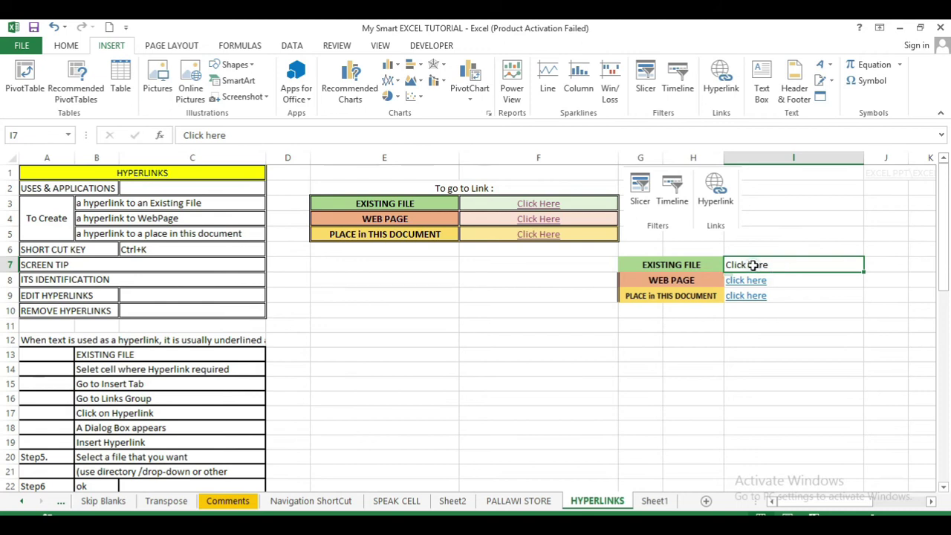
left_click(743, 380)
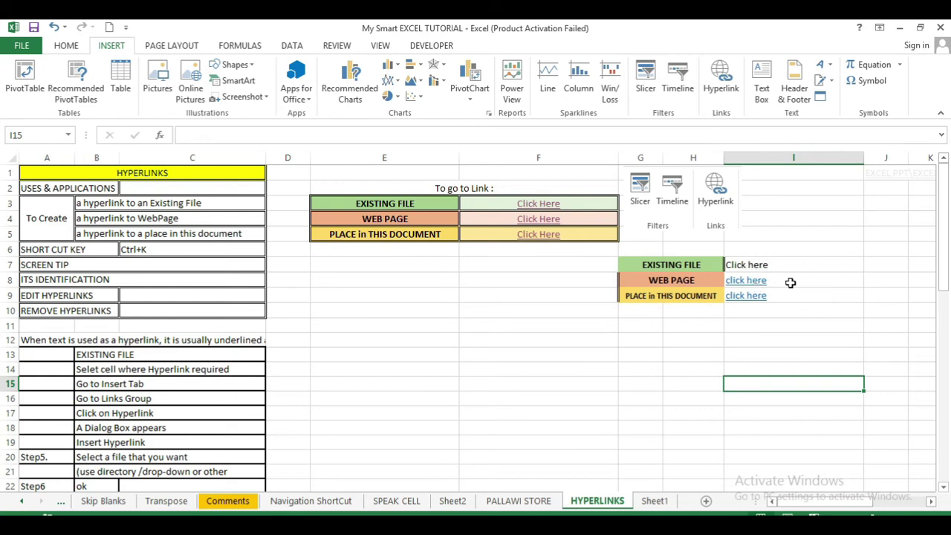
left_click(790, 283)
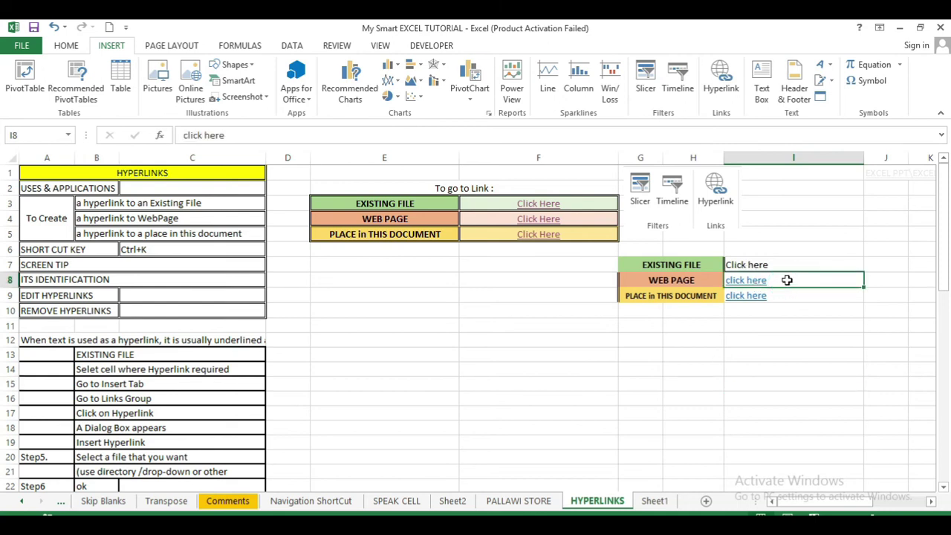
right_click(785, 280)
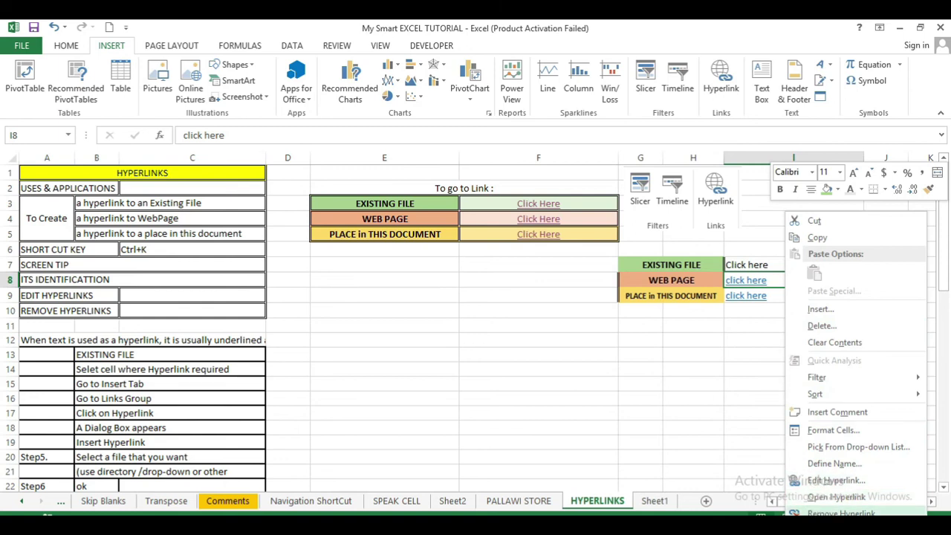
left_click(826, 514)
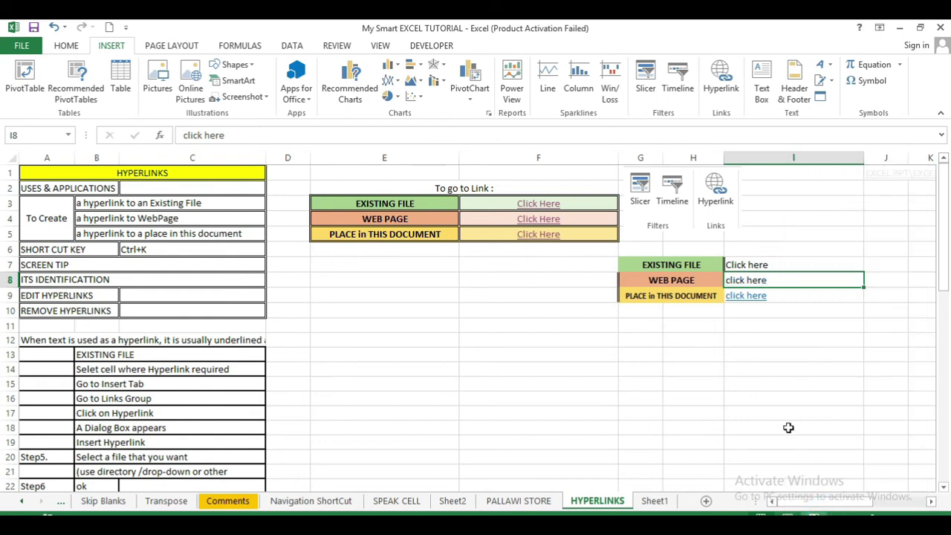
- View the Insert Hyperlink dialog for empty cell F10 and close it without adding a link
left_click(782, 296)
right_click(784, 296)
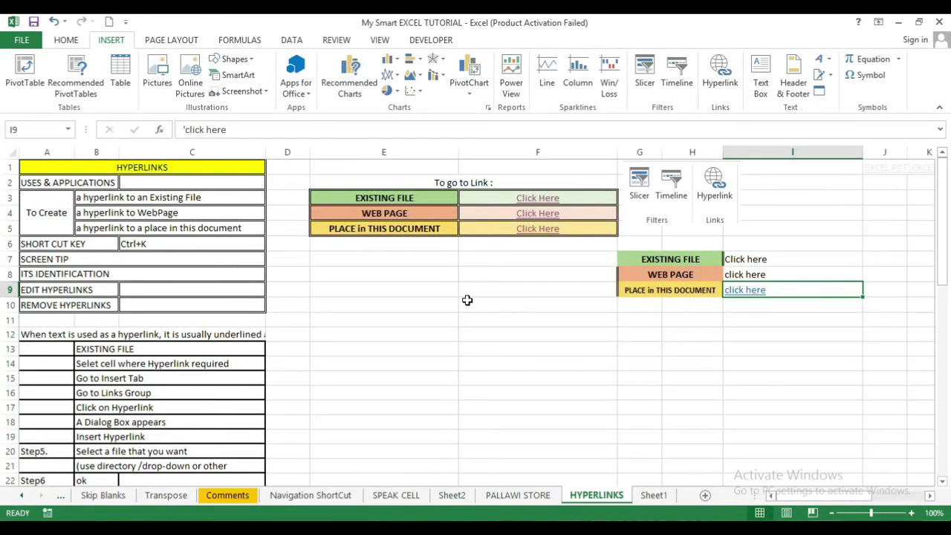
left_click(521, 307)
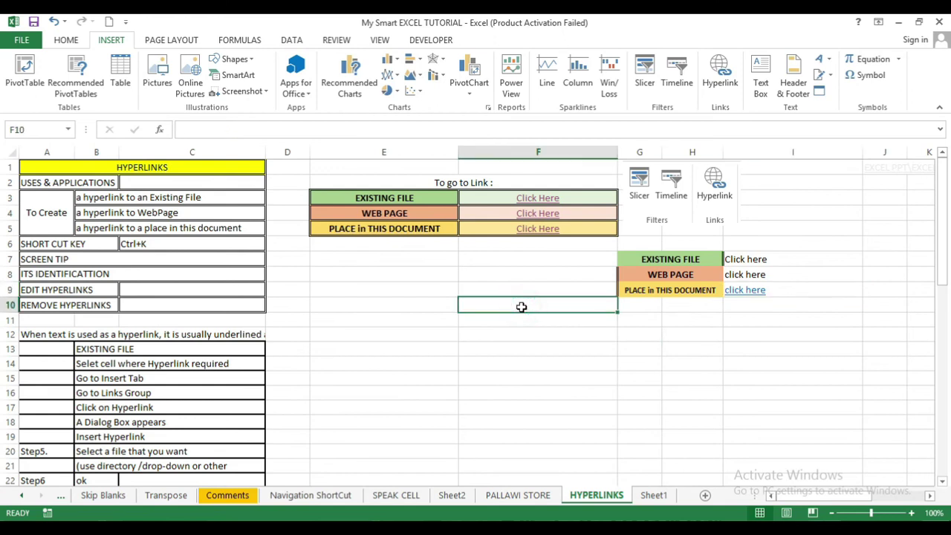
right_click(522, 307)
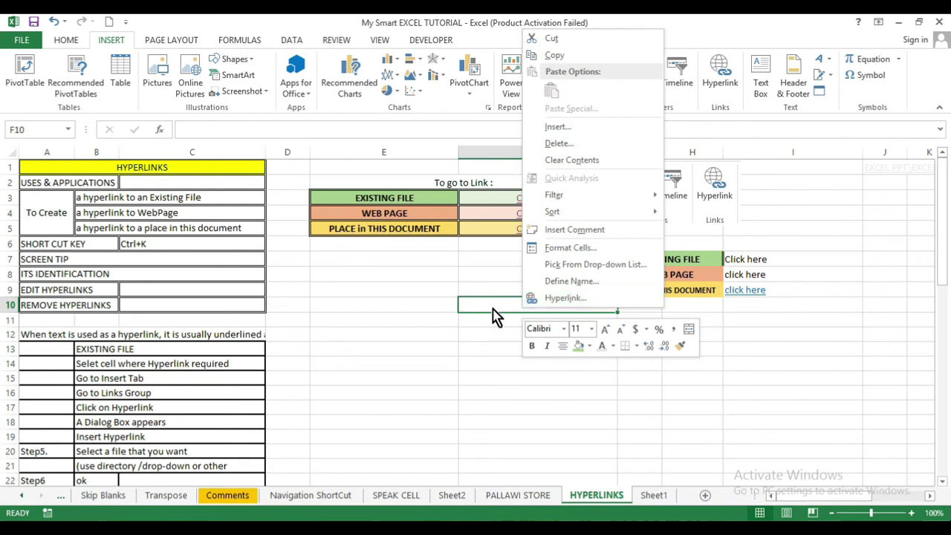
left_click(546, 298)
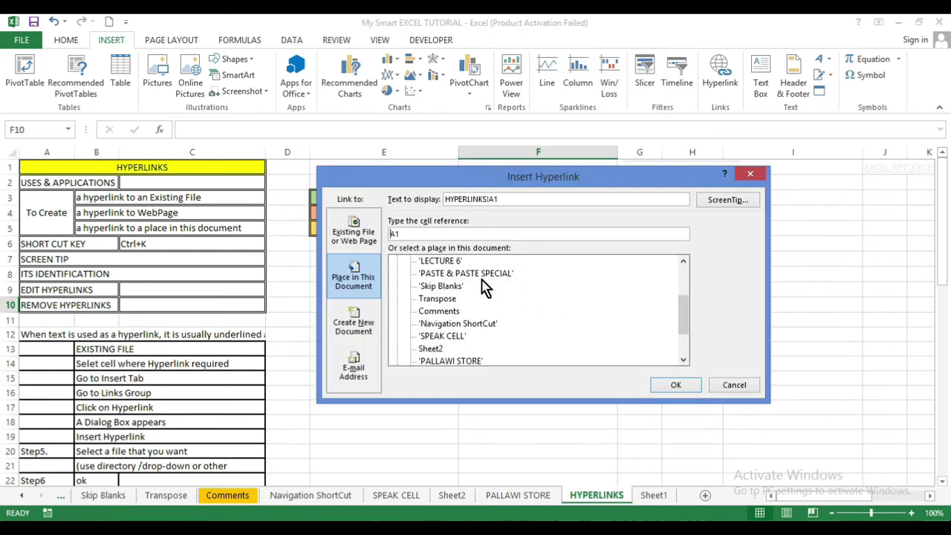
left_click(750, 174)
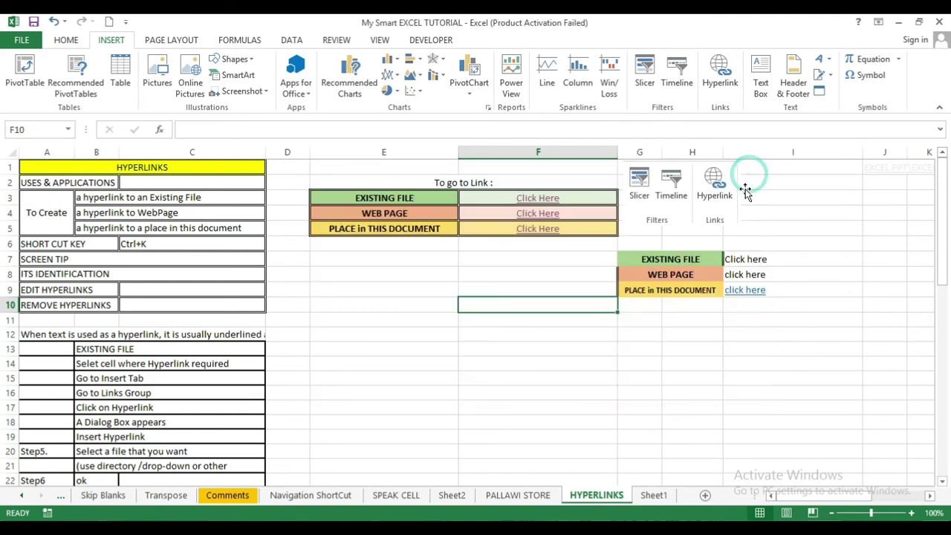
- Remove the hyperlink from the PLACE in THIS DOCUMENT cell I9, keeping its text
right_click(745, 295)
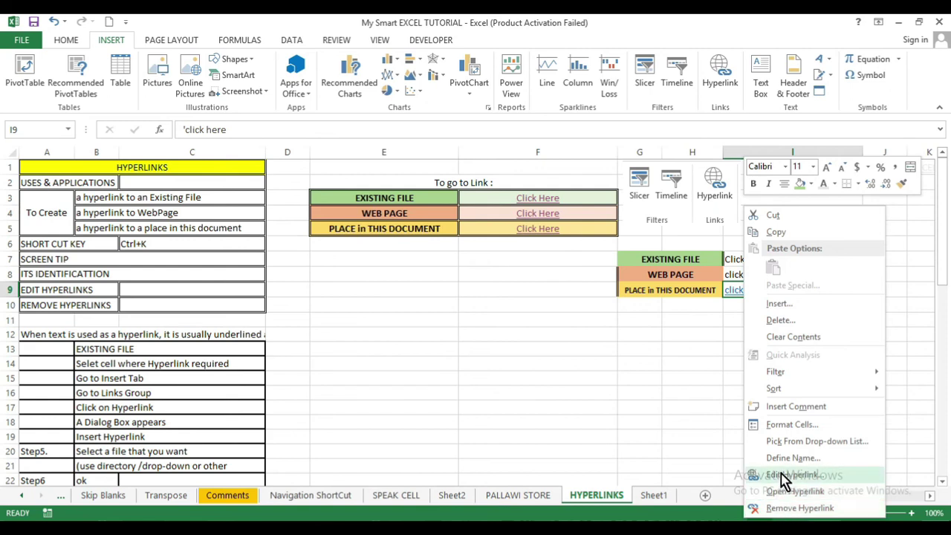
left_click(786, 511)
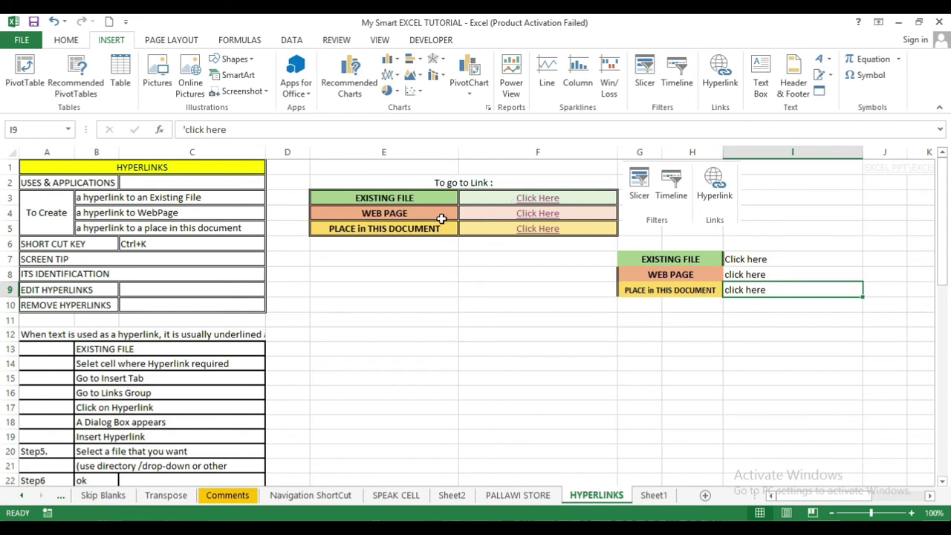
- View the Edit Hyperlink dialog for the EXISTING FILE link in F3 and close it without changes
mouse_move(524, 218)
mouse_move(553, 202)
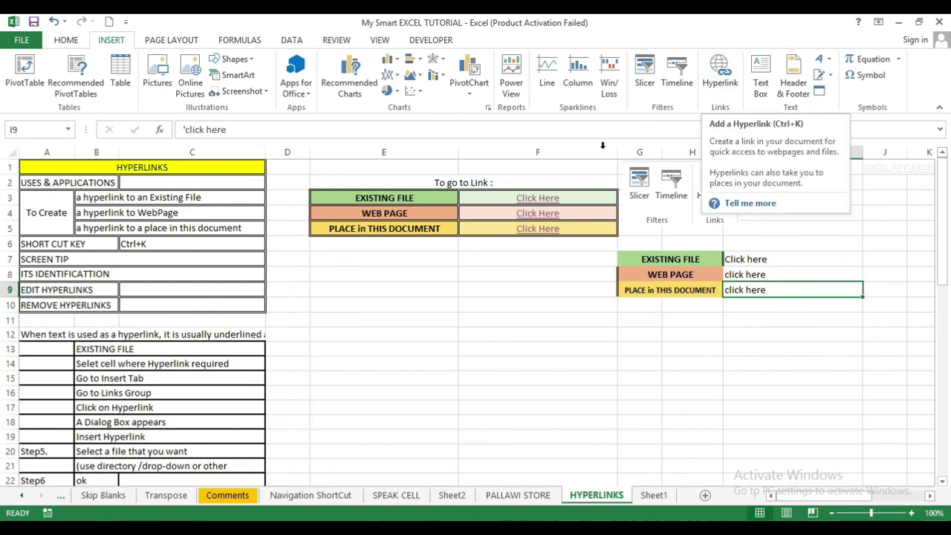
left_click(577, 198)
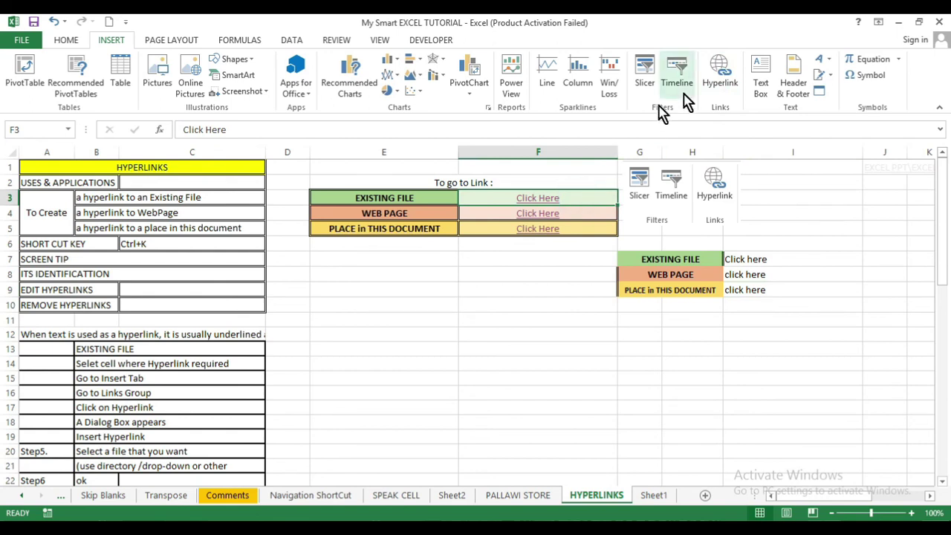
left_click(725, 88)
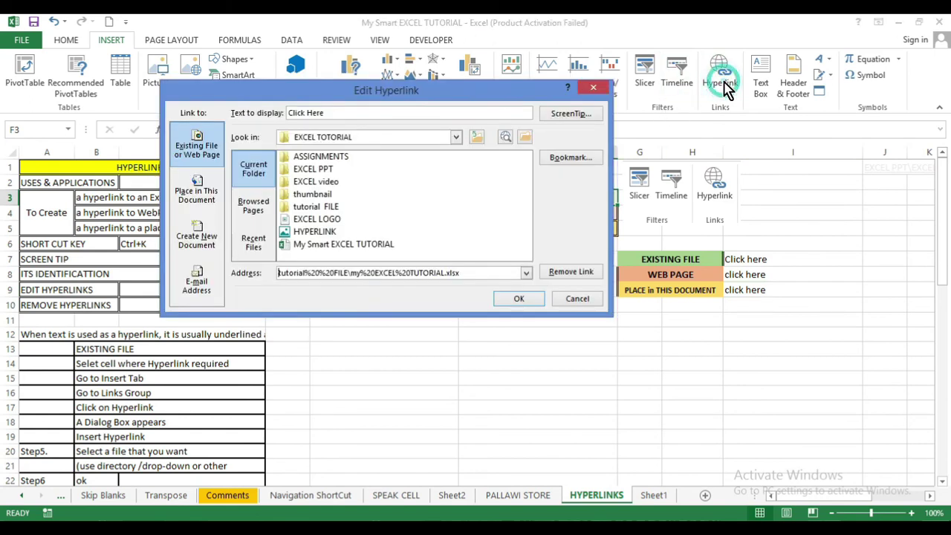
left_click(593, 88)
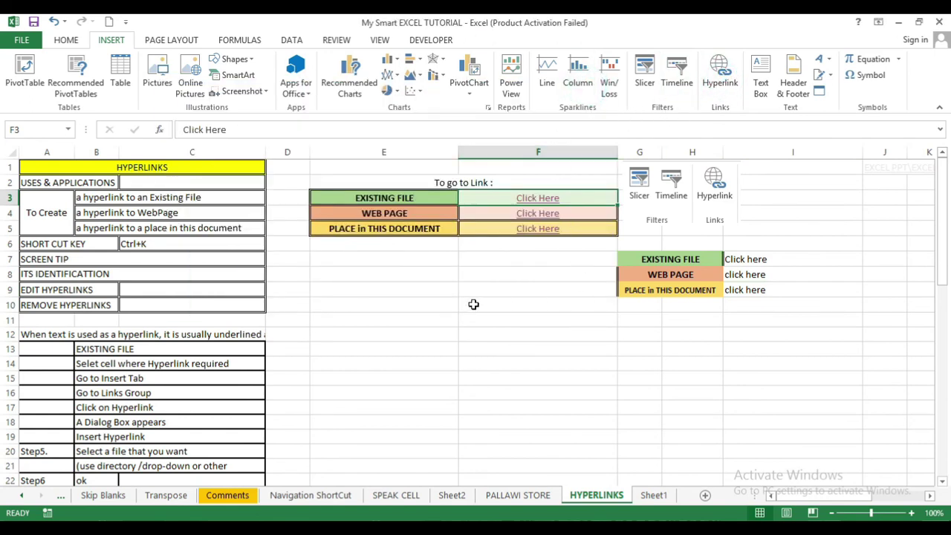
- Compare the hyperlink commands offered for empty cell E9 with those for the WEB PAGE link in F4
left_click(397, 290)
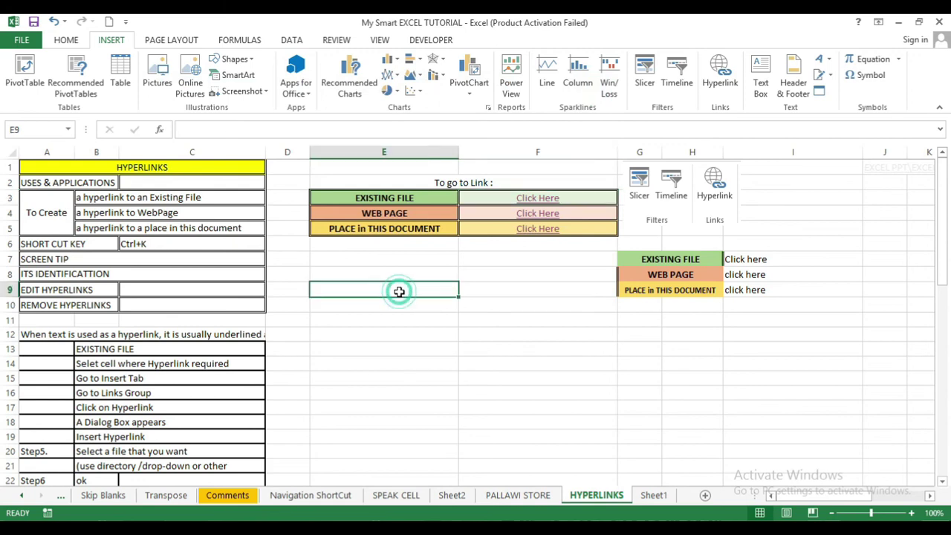
right_click(394, 289)
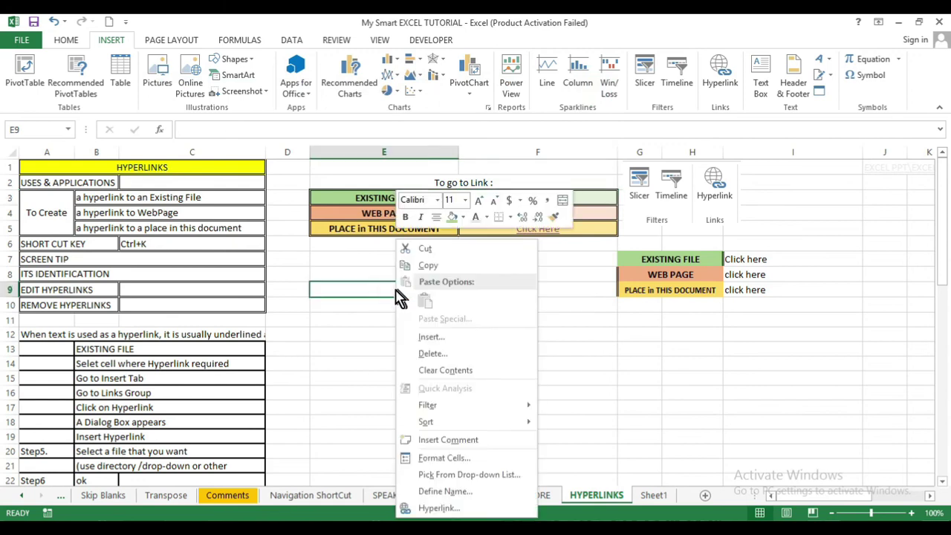
left_click(373, 291)
right_click(373, 290)
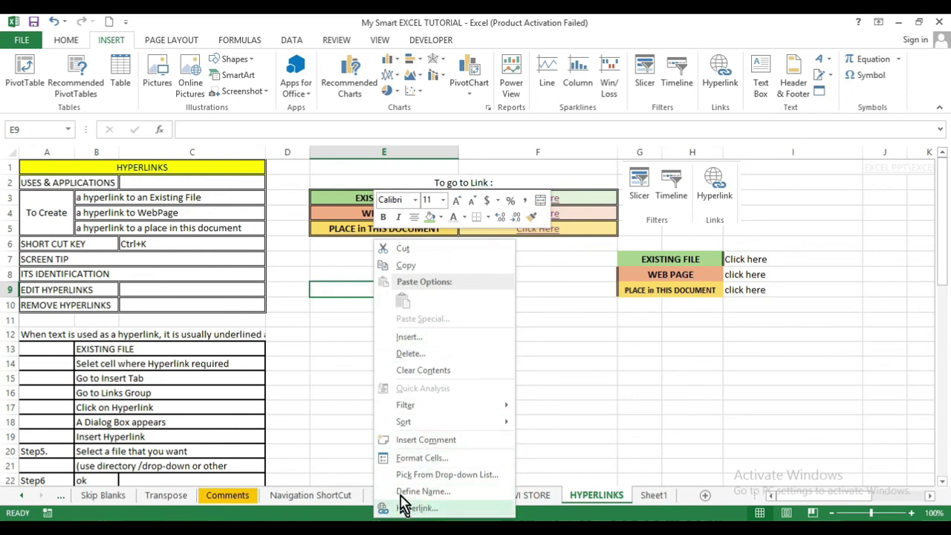
left_click(745, 290)
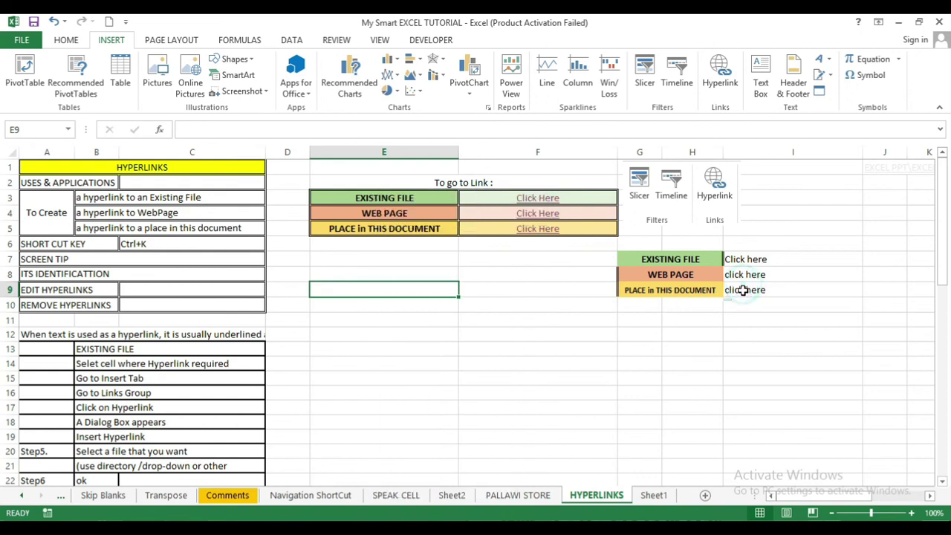
left_click(582, 211)
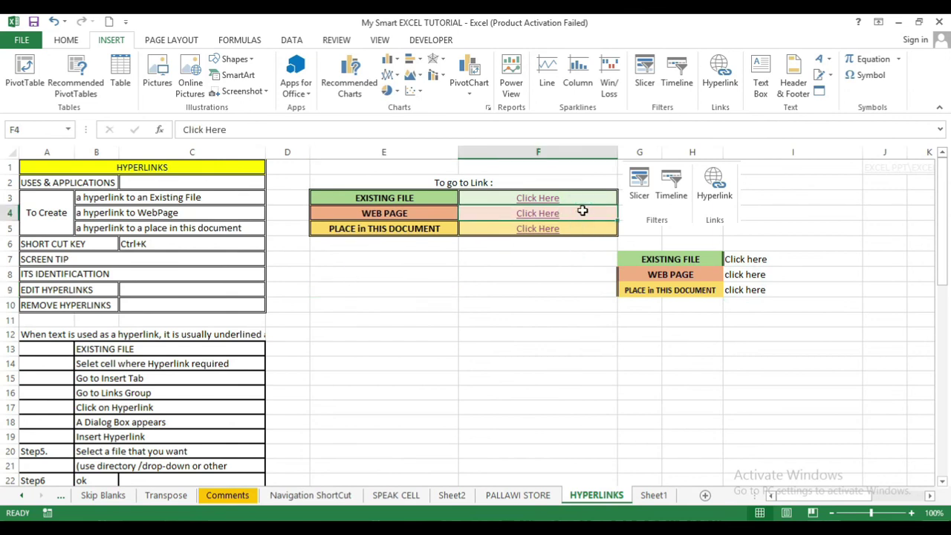
right_click(583, 213)
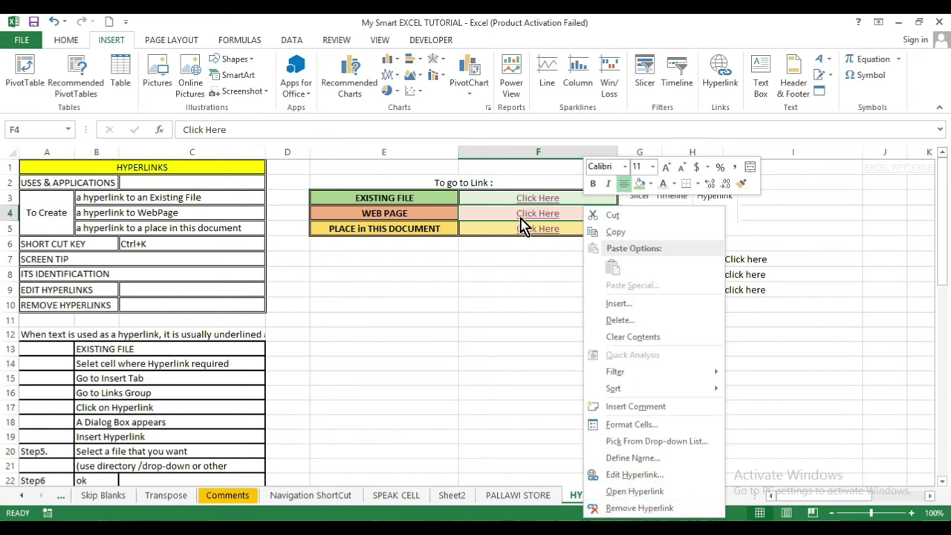
left_click(536, 331)
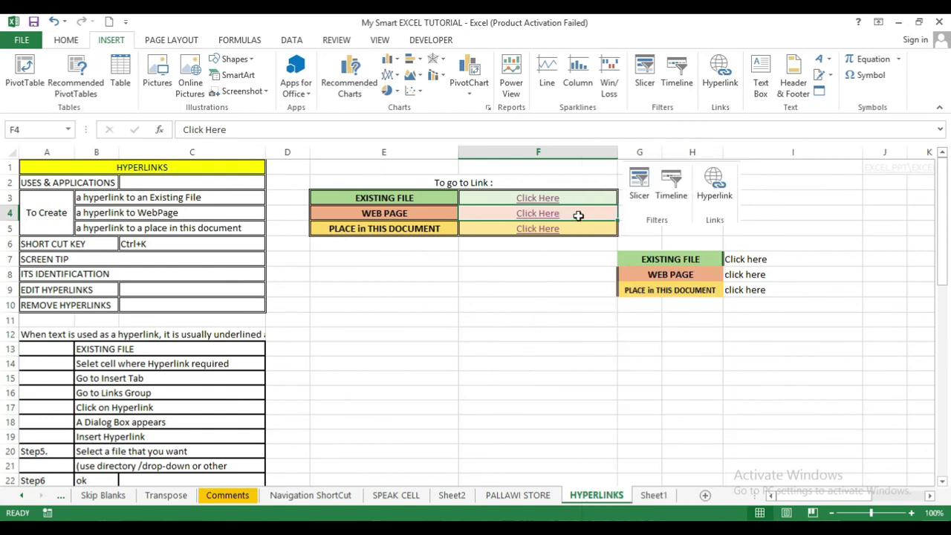
- View the Edit Hyperlink dialog for the WEB PAGE link in F4 and close it without changes
left_click(114, 39)
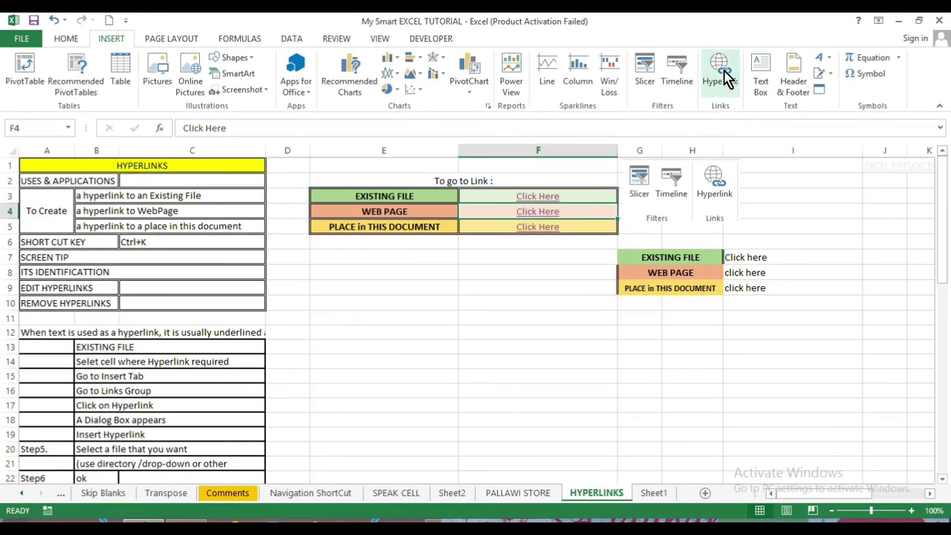
left_click(725, 76)
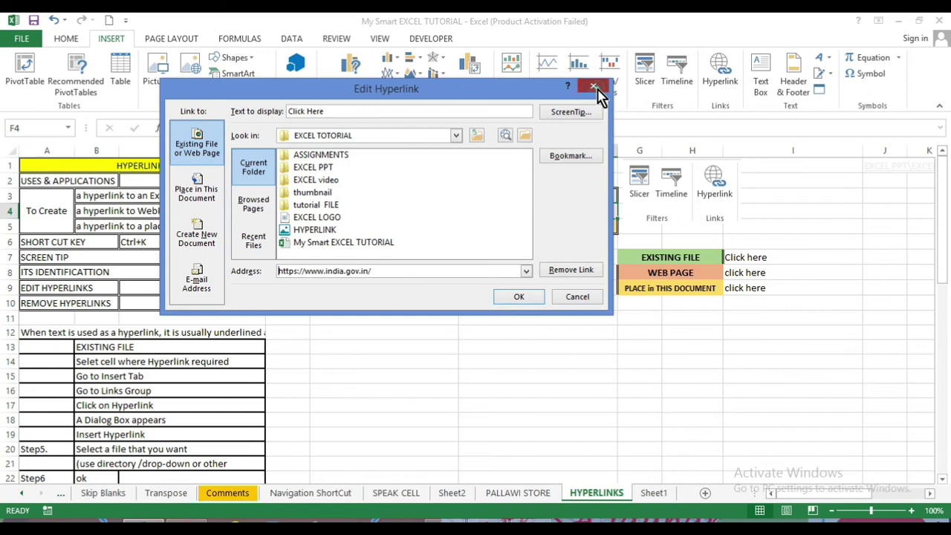
left_click(597, 89)
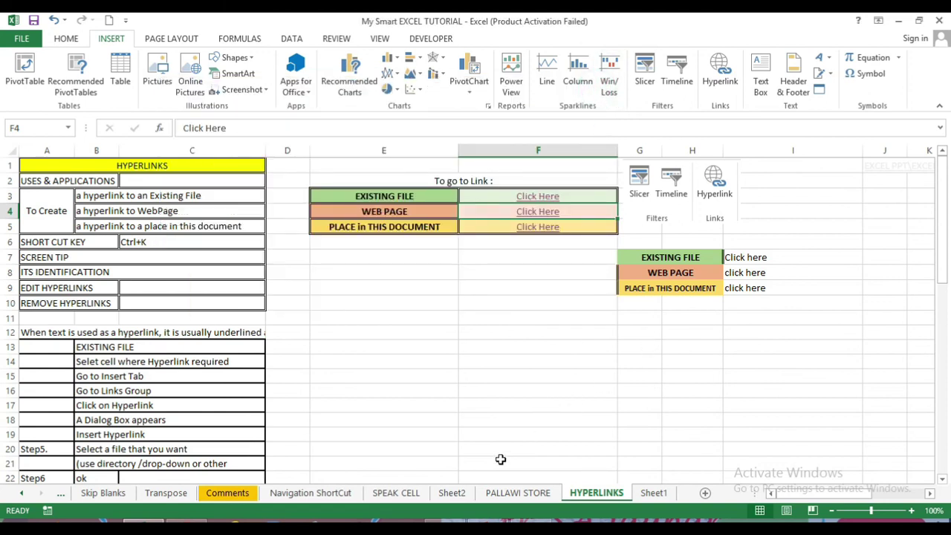